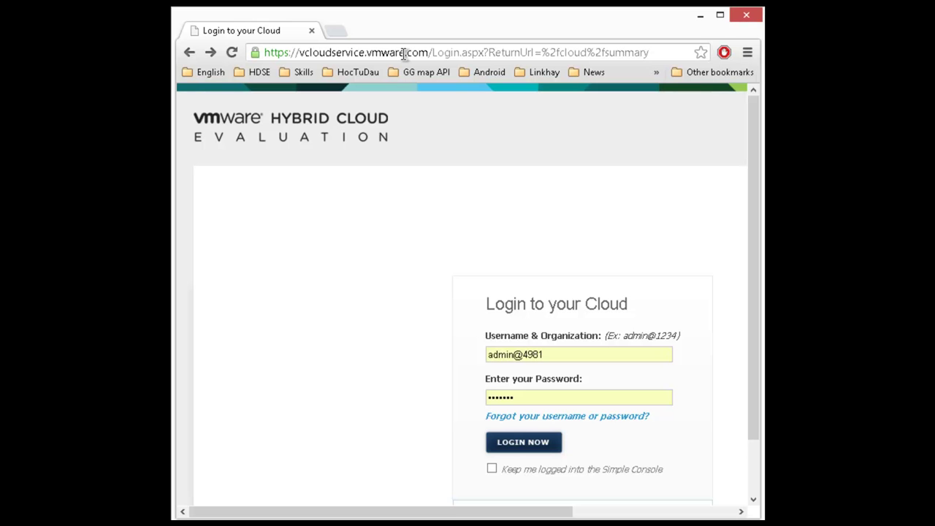
# - Trim the address to the bare site domain, load it, and follow the 'Sign-up now!' link
pyautogui.moveTo(369, 52); pyautogui.dragTo(405, 52)
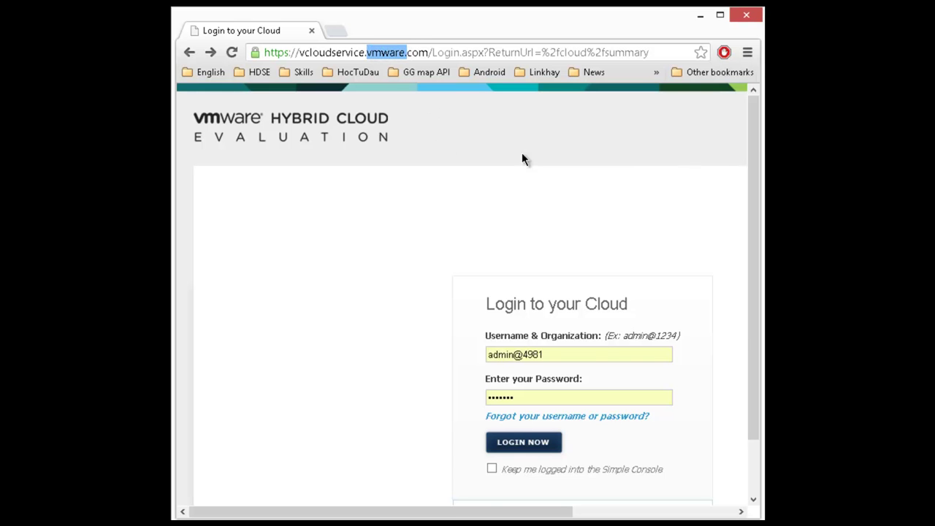
pyautogui.moveTo(753, 150); pyautogui.dragTo(759, 203)
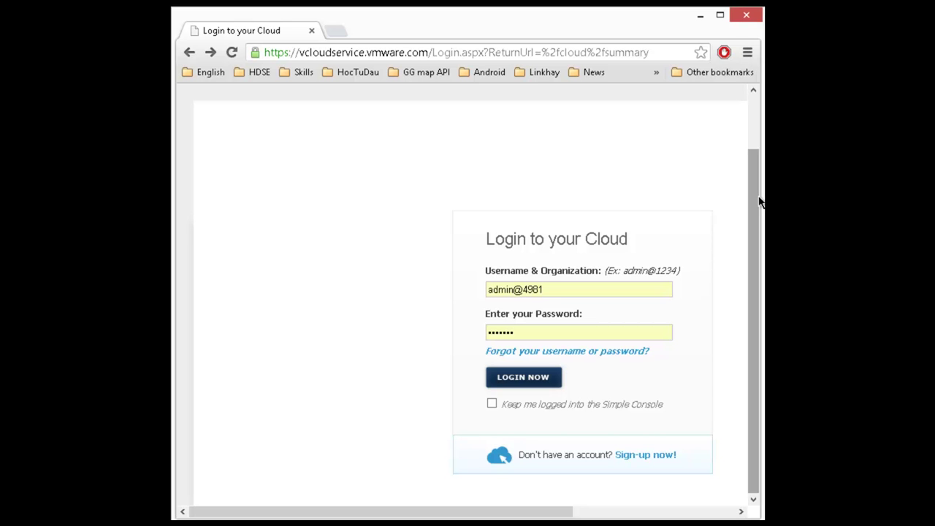
pyautogui.moveTo(759, 202); pyautogui.dragTo(746, 256)
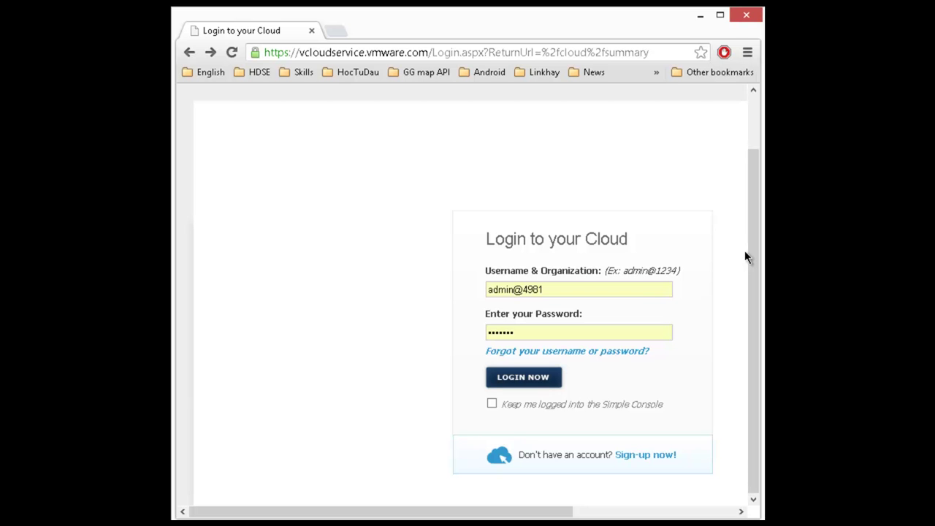
pyautogui.moveTo(751, 243); pyautogui.dragTo(741, 279)
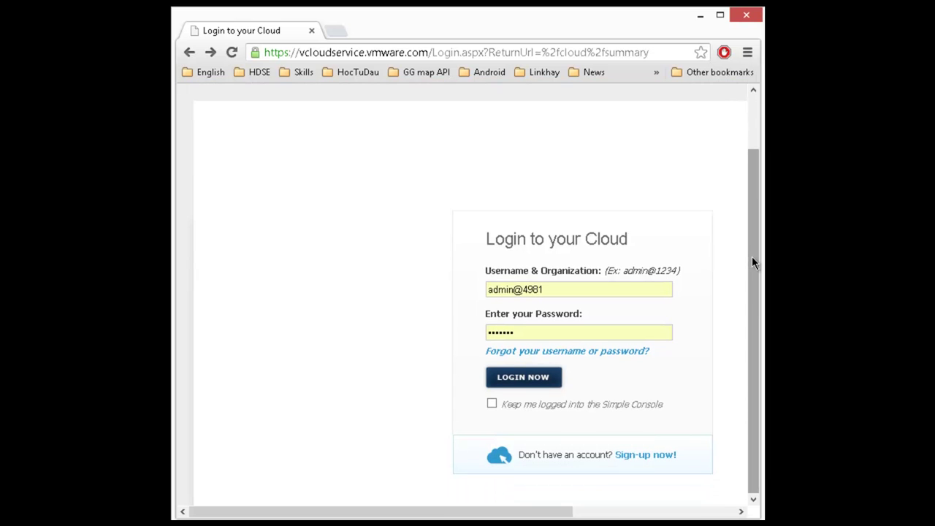
pyautogui.moveTo(753, 257); pyautogui.dragTo(743, 167)
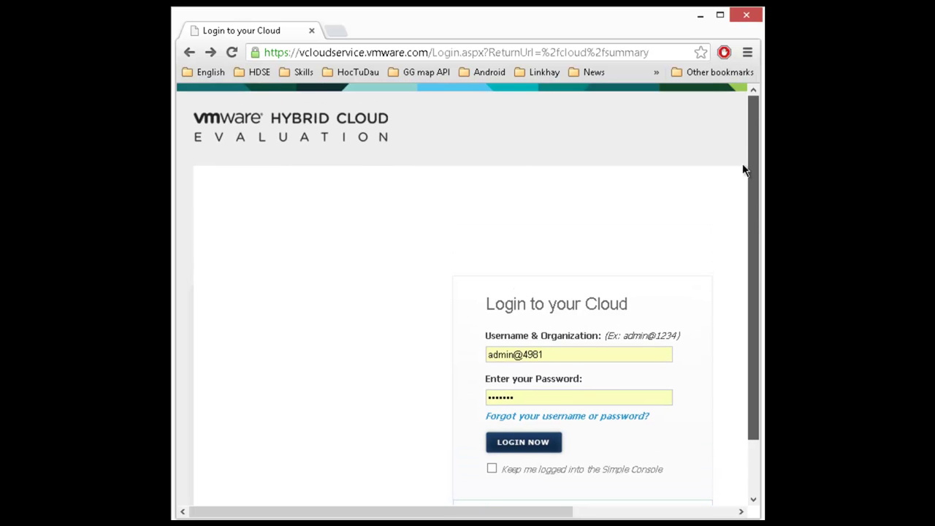
pyautogui.moveTo(749, 213); pyautogui.dragTo(748, 317)
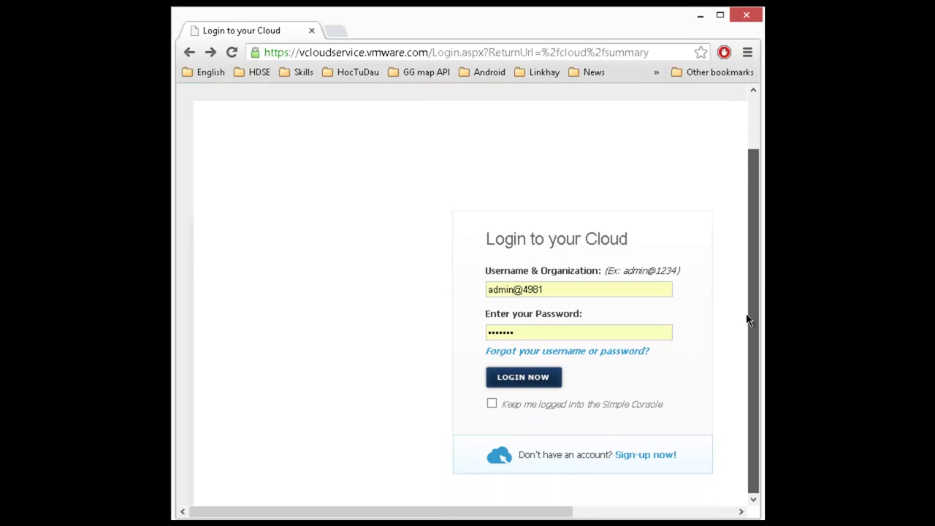
pyautogui.moveTo(429, 53); pyautogui.dragTo(677, 73)
pyautogui.press('BackSpace')
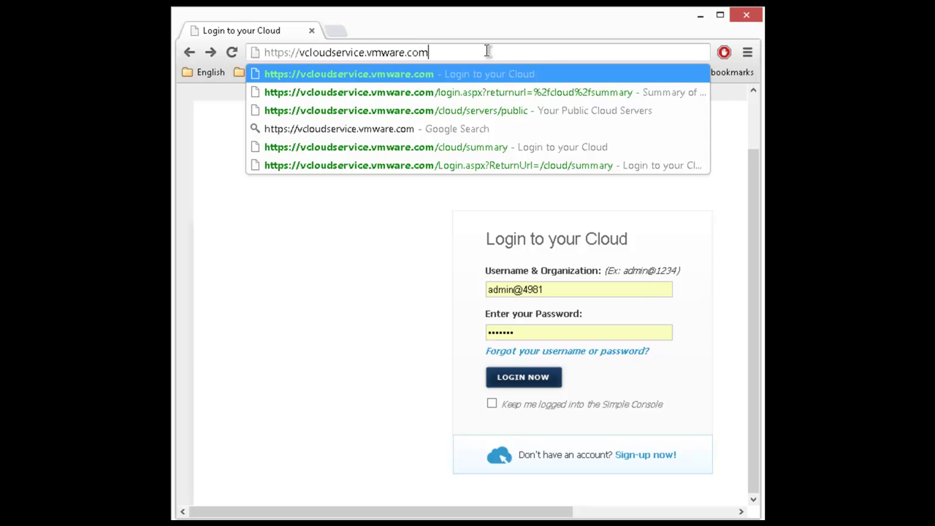
pyautogui.press('Return')
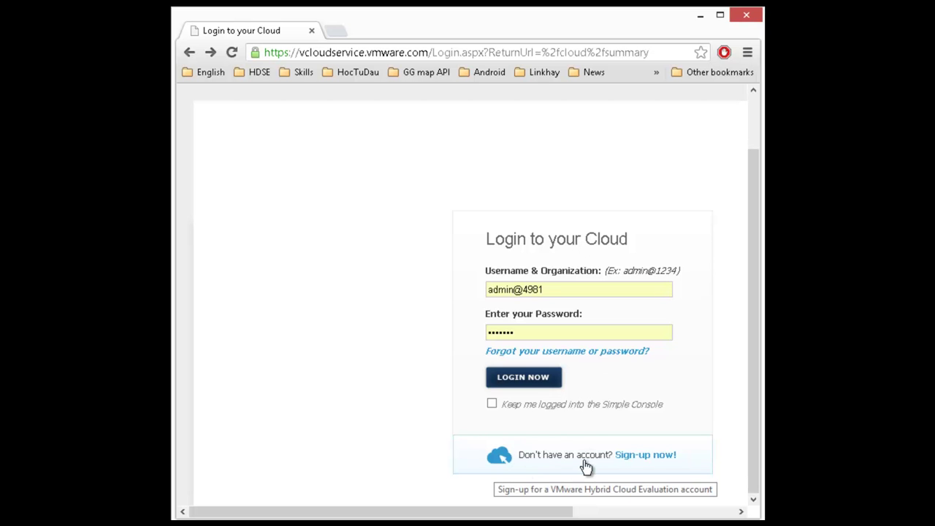
pyautogui.click(648, 456)
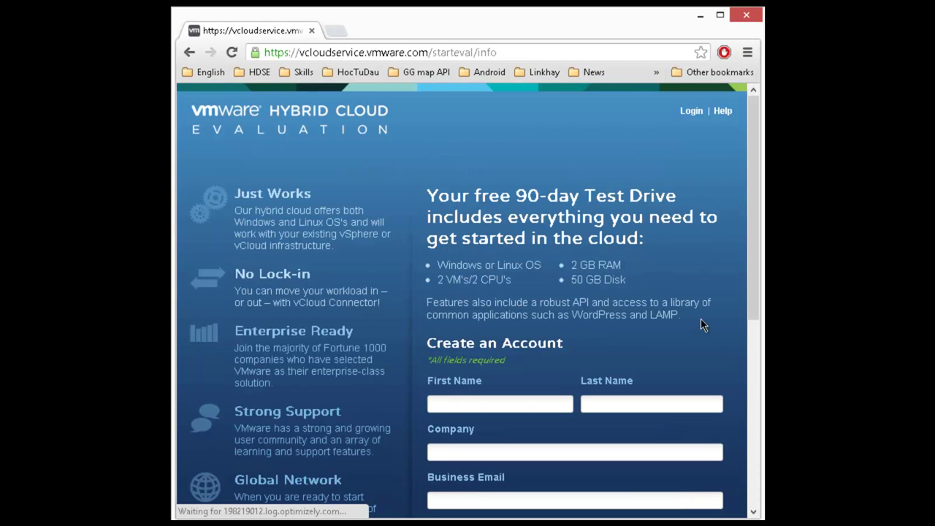
pyautogui.moveTo(756, 159); pyautogui.dragTo(741, 181)
pyautogui.moveTo(516, 152); pyautogui.dragTo(579, 154)
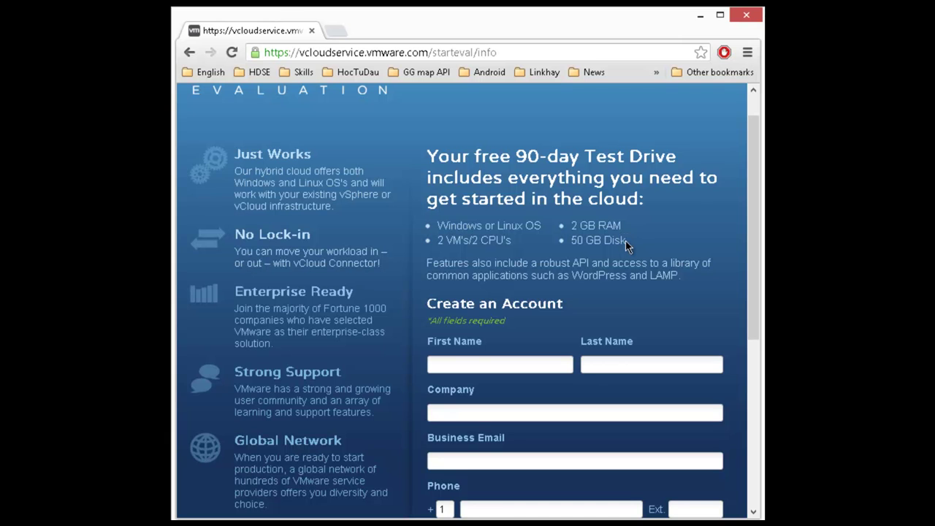
pyautogui.moveTo(752, 240); pyautogui.dragTo(750, 262)
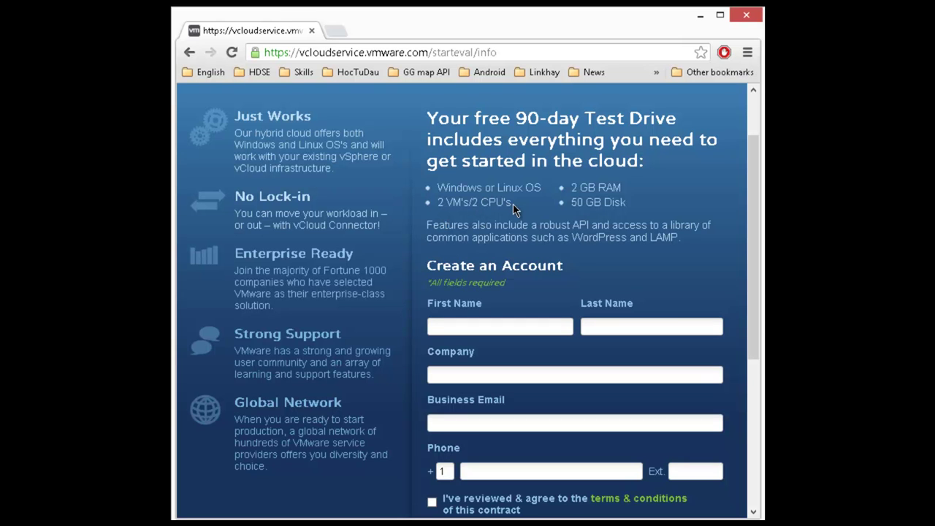
pyautogui.moveTo(754, 276); pyautogui.dragTo(747, 347)
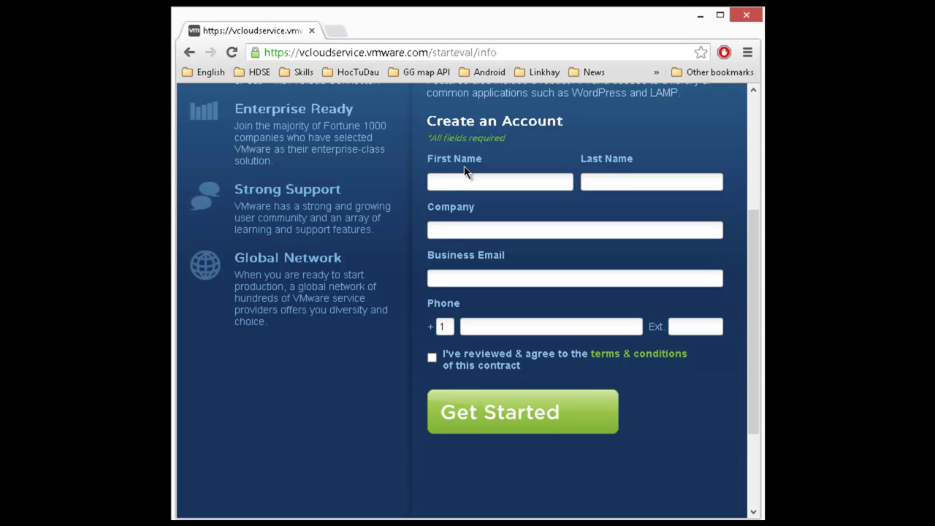
# - Autofill the first and last name fields from saved entries
pyautogui.click(464, 182)
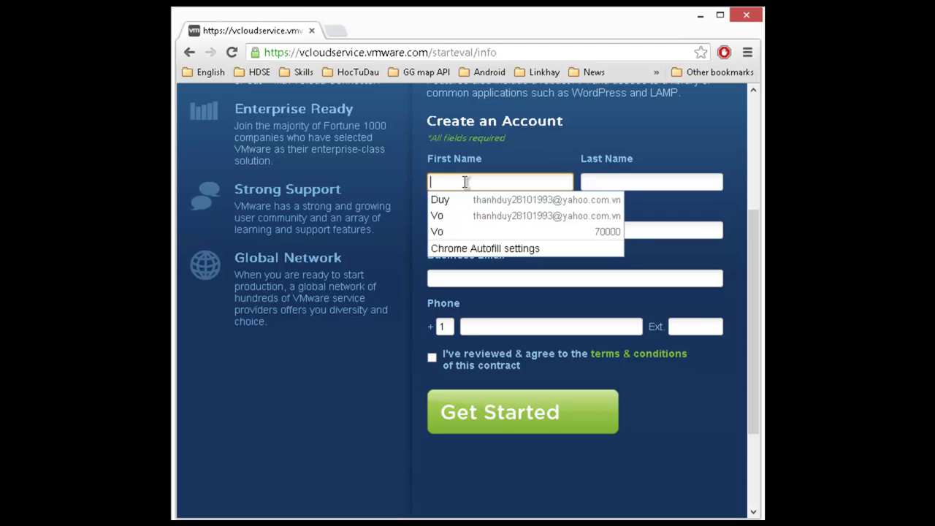
pyautogui.click(498, 200)
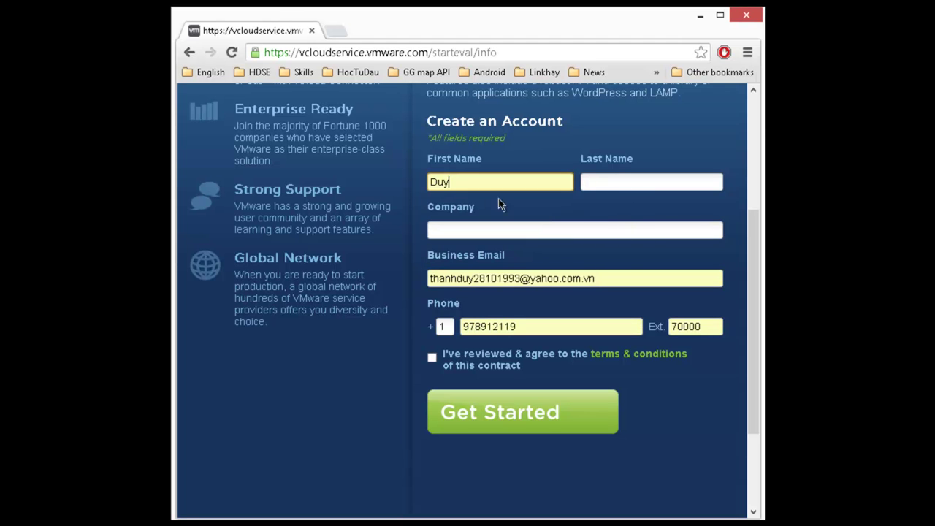
pyautogui.click(612, 182)
pyautogui.click(599, 231)
# - Enter 'Home' as the company name
pyautogui.click(539, 231)
pyautogui.scroll(-4, 584, 295)
pyautogui.click(462, 208)
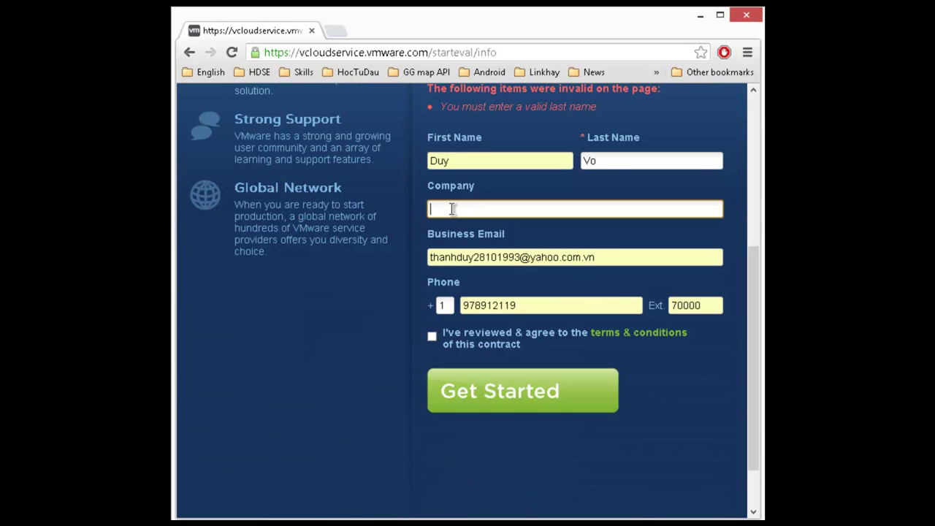
pyautogui.write('Home')
# - Change the phone country code from 1 to 84
pyautogui.click(611, 261)
pyautogui.scroll(3, 623, 288)
pyautogui.scroll(-3, 522, 274)
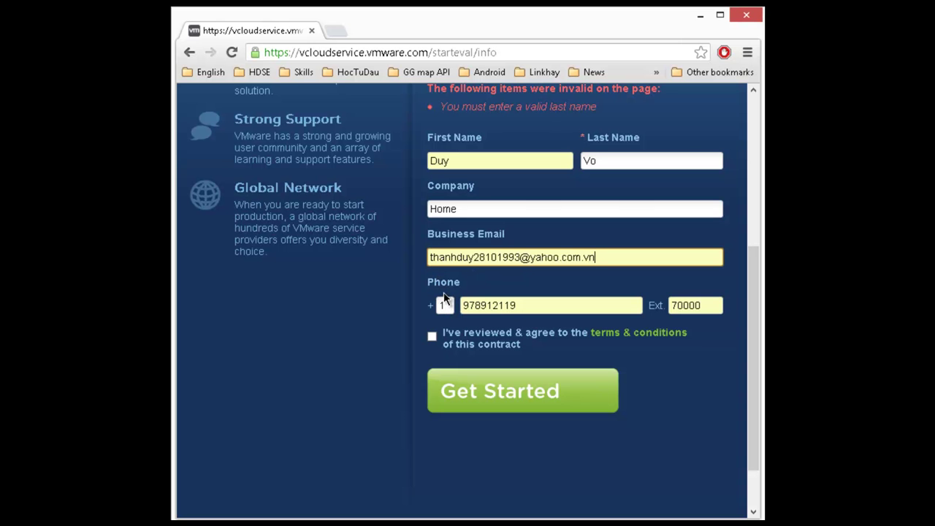
pyautogui.scroll(4, 446, 306)
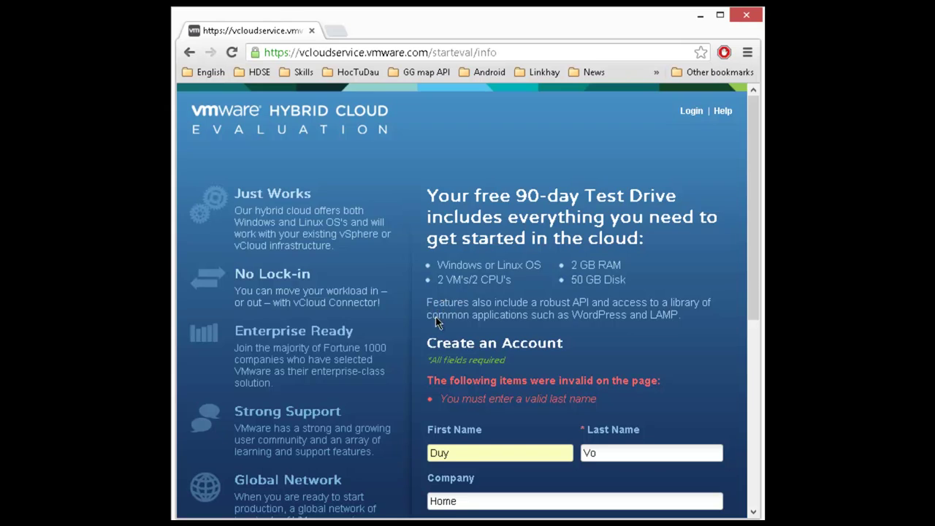
pyautogui.scroll(-4, 447, 307)
pyautogui.doubleClick(444, 238)
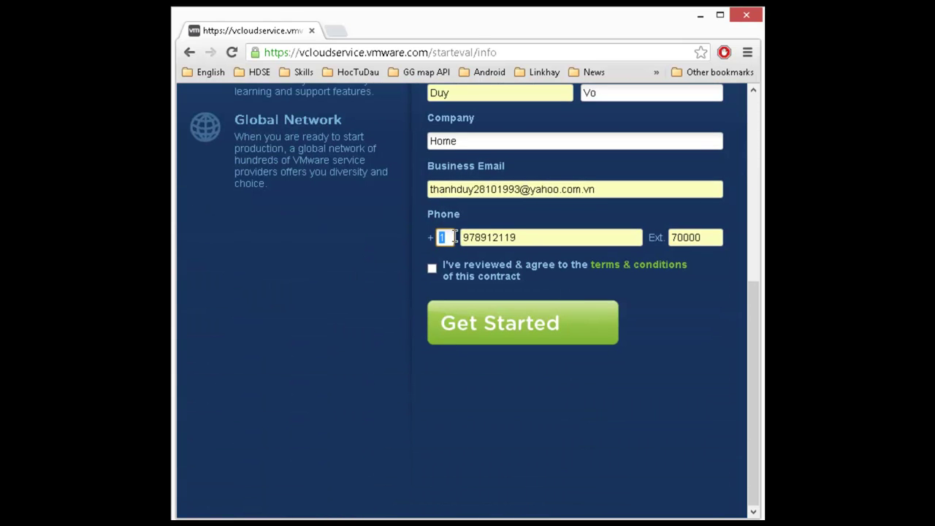
pyautogui.write('84')
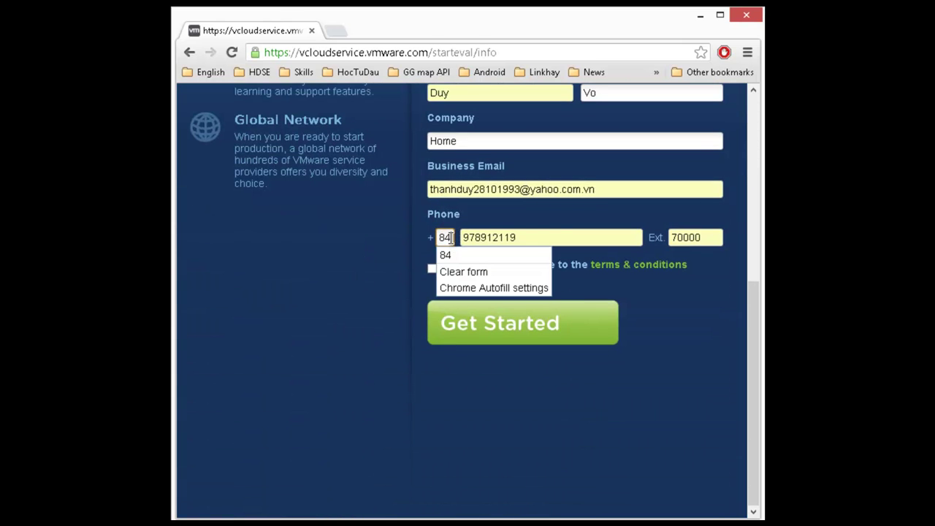
pyautogui.click(544, 237)
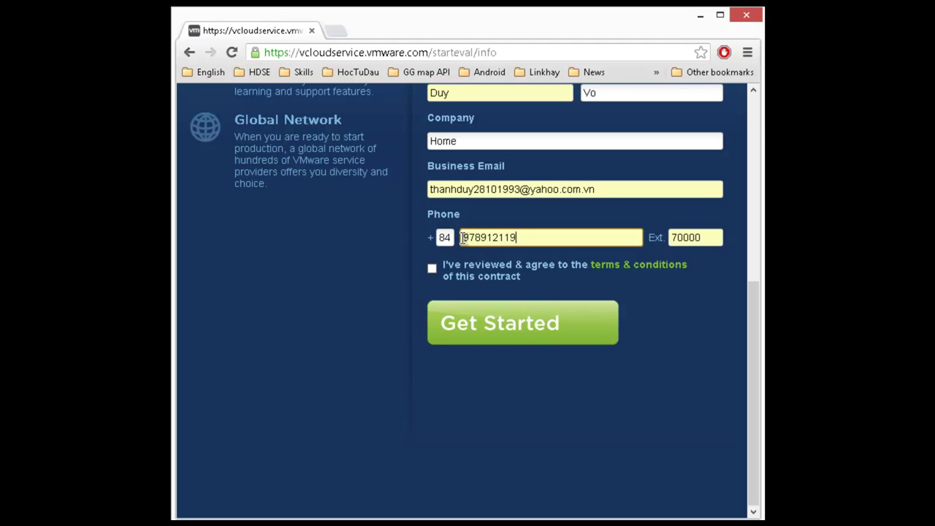
# - Pick the saved phone number and submit the form
pyautogui.doubleClick(461, 238)
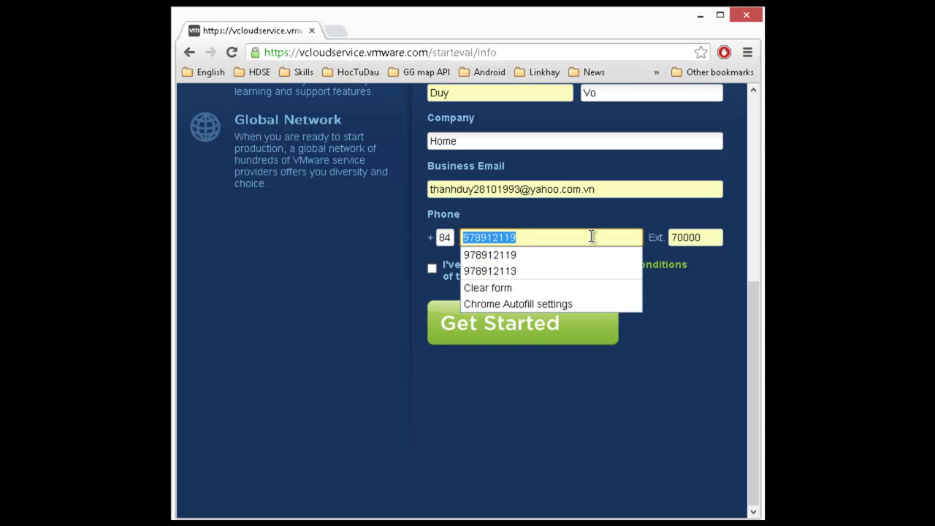
pyautogui.click(537, 271)
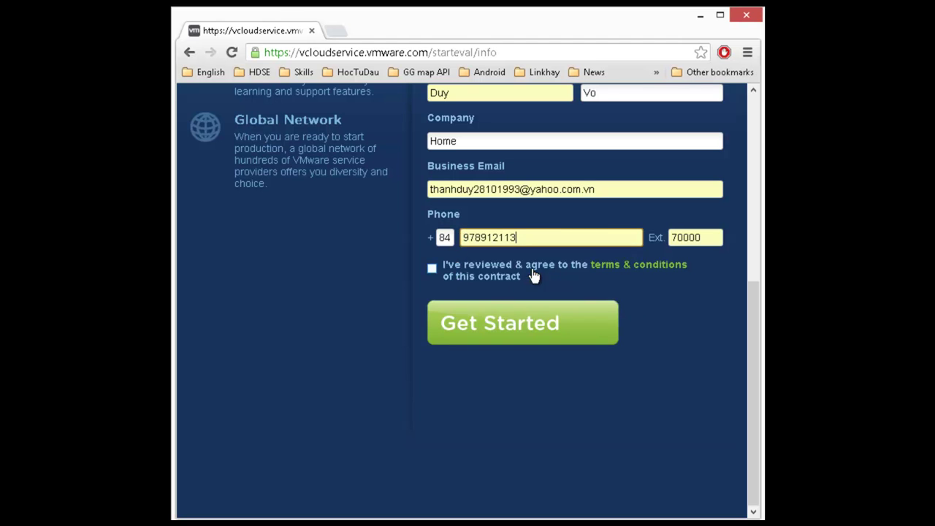
pyautogui.click(463, 238)
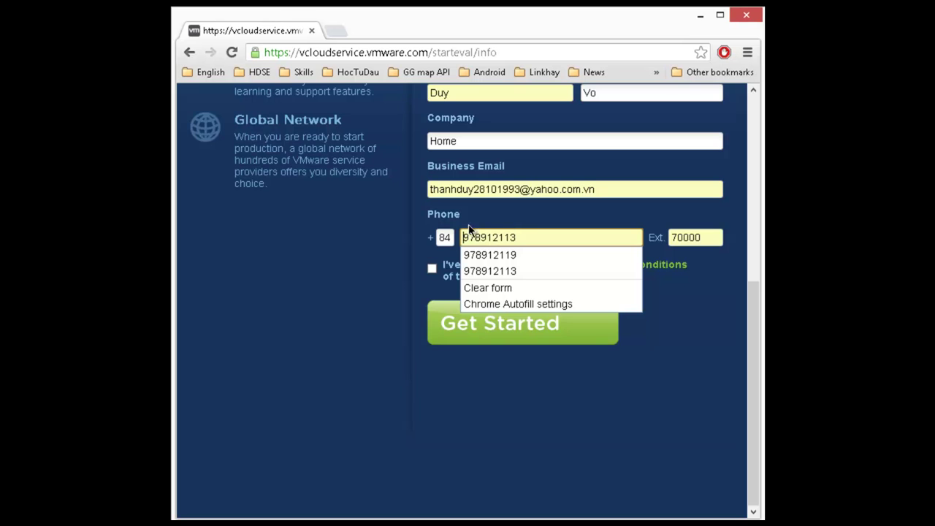
pyautogui.press('Return')
# - Clear the phone extension and submit the sign-up form again
pyautogui.moveTo(484, 216); pyautogui.dragTo(537, 237)
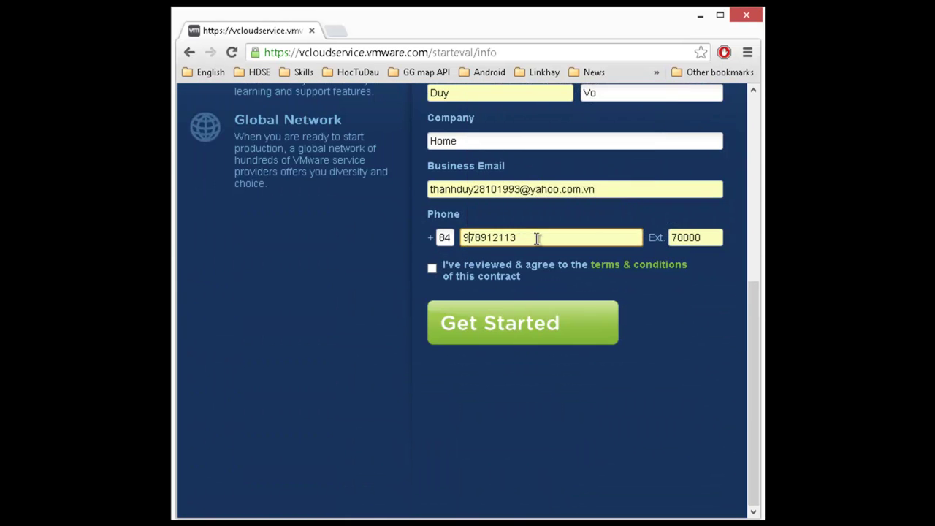
pyautogui.moveTo(665, 236); pyautogui.dragTo(709, 238)
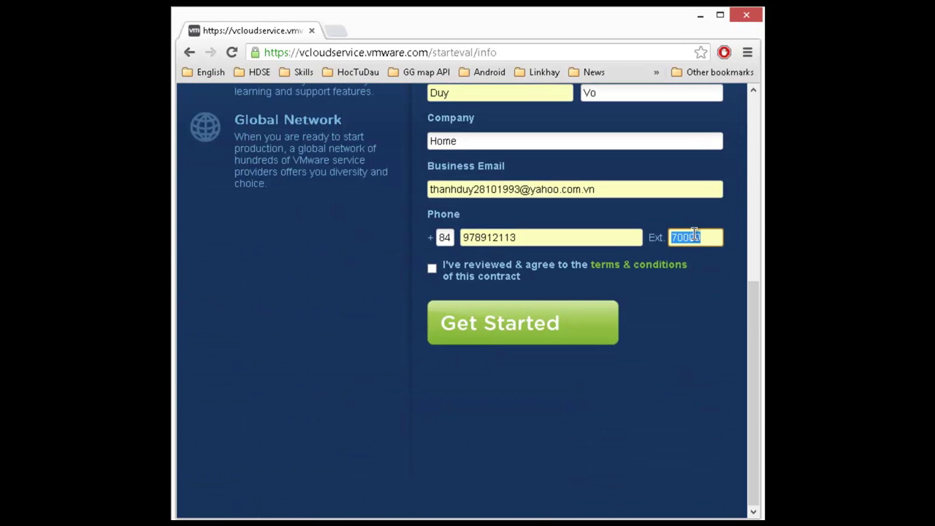
pyautogui.press('BackSpace')
pyautogui.scroll(2, 714, 241)
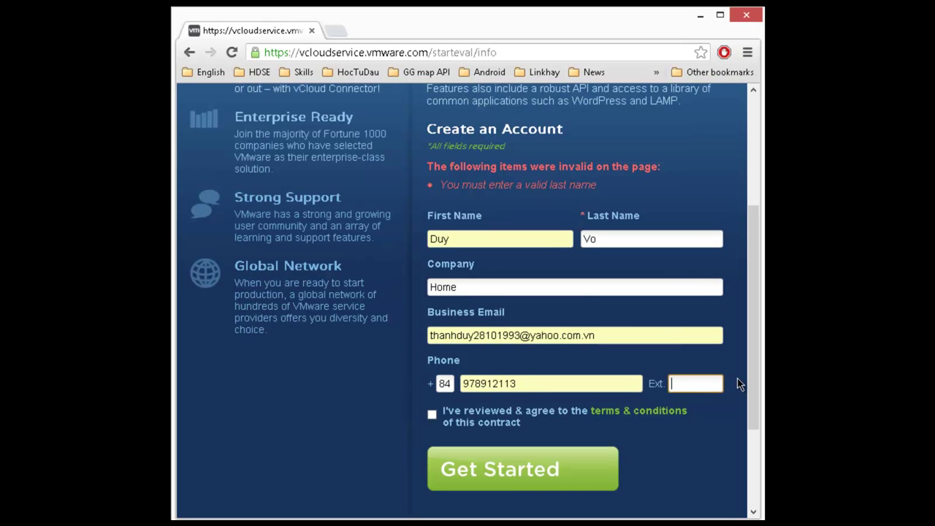
pyautogui.scroll(-1, 751, 370)
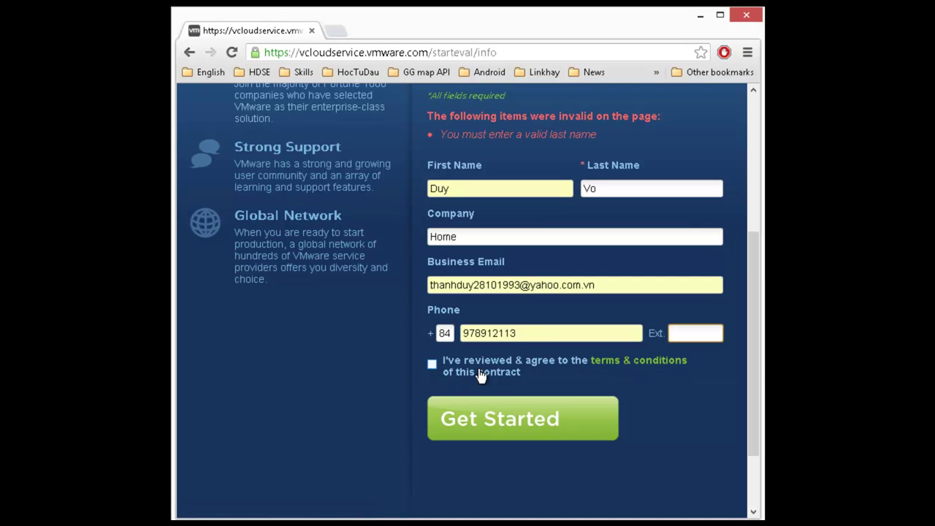
pyautogui.press('Return')
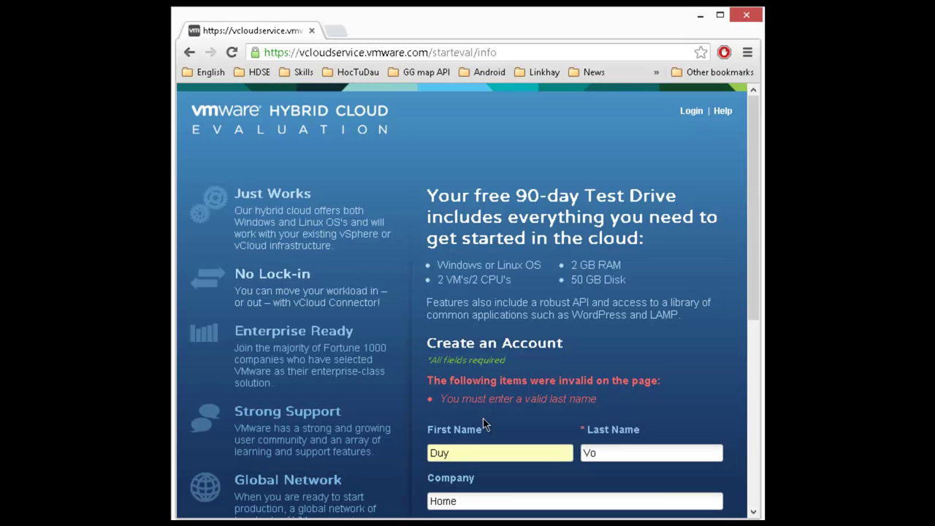
pyautogui.click(432, 409)
pyautogui.scroll(-2, 482, 405)
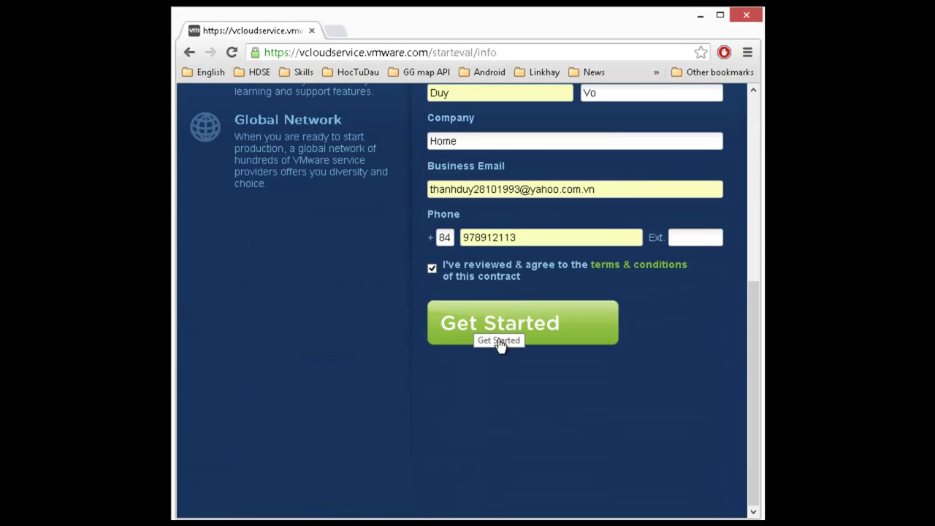
pyautogui.click(562, 338)
pyautogui.scroll(-1, 563, 337)
pyautogui.scroll(2, 539, 269)
pyautogui.scroll(-2, 540, 269)
pyautogui.scroll(2, 539, 269)
pyautogui.scroll(-1, 537, 270)
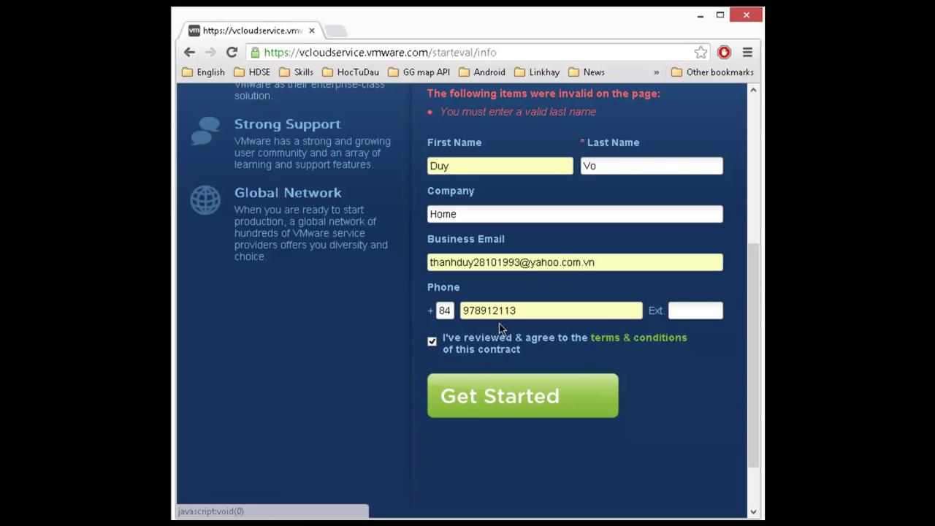
pyautogui.click(529, 311)
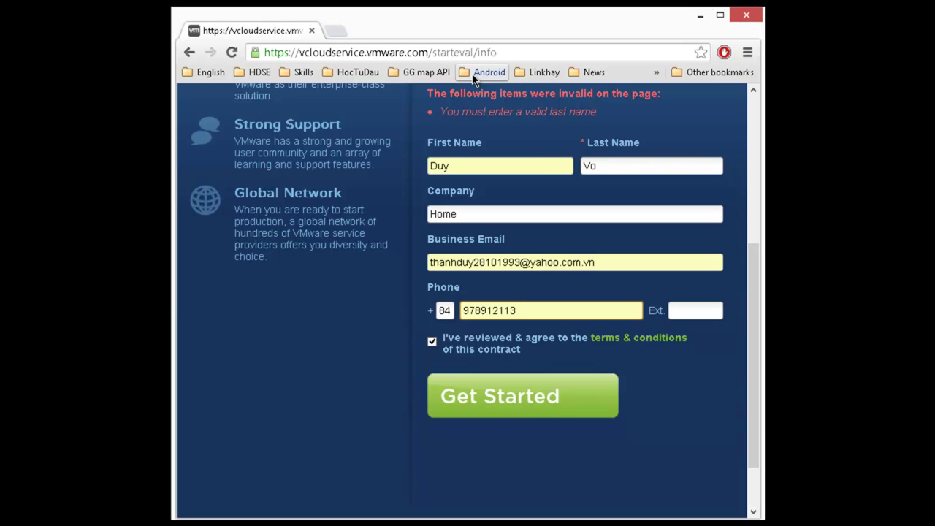
pyautogui.scroll(2, 545, 165)
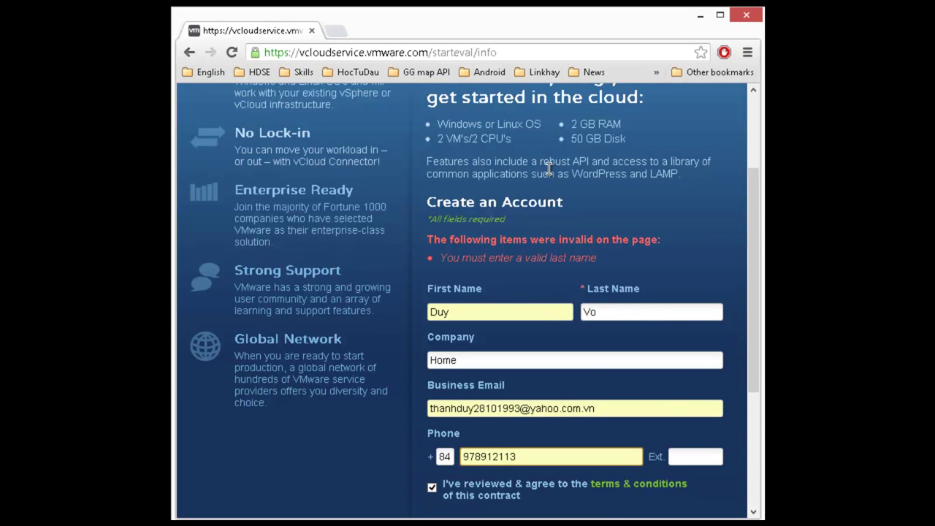
pyautogui.scroll(-1, 569, 175)
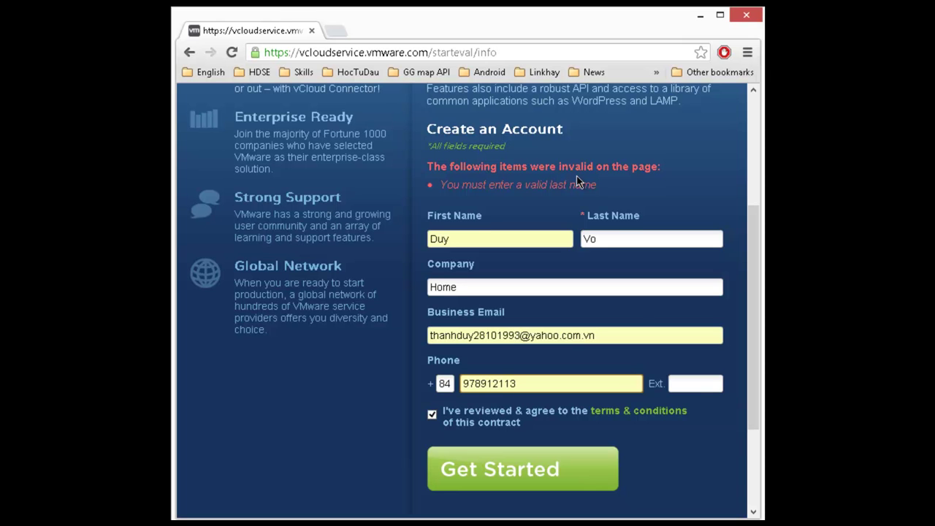
pyautogui.scroll(-1, 577, 181)
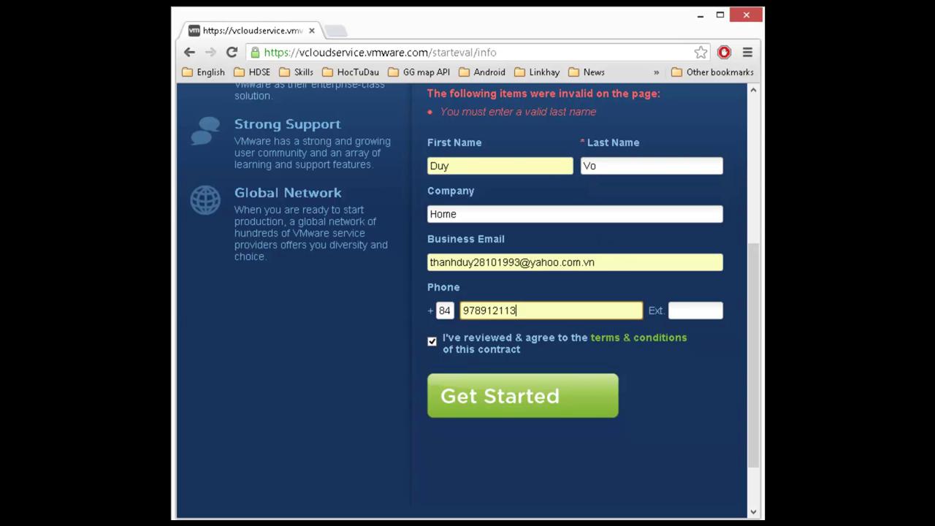
pyautogui.scroll(2, 403, 132)
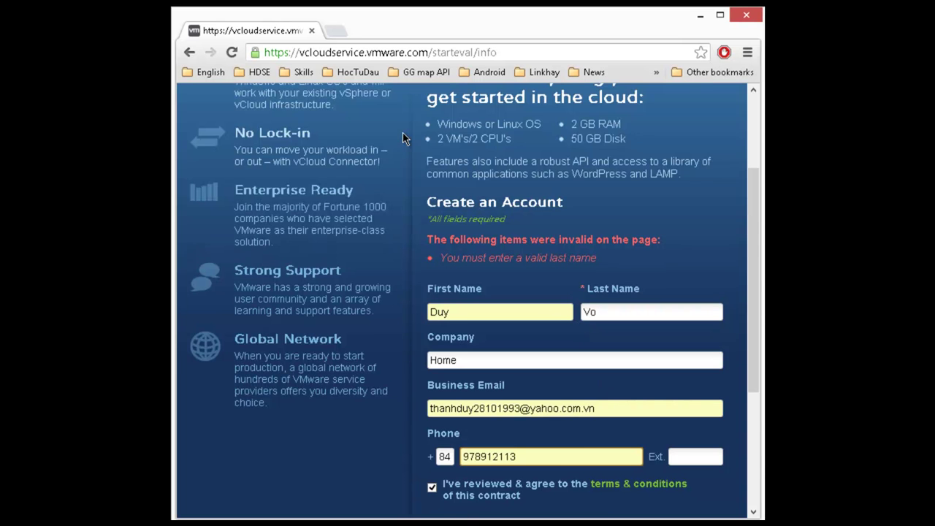
# - Load mail.yahoo.com in a new browser tab
pyautogui.click(333, 29)
pyautogui.write('mail.')
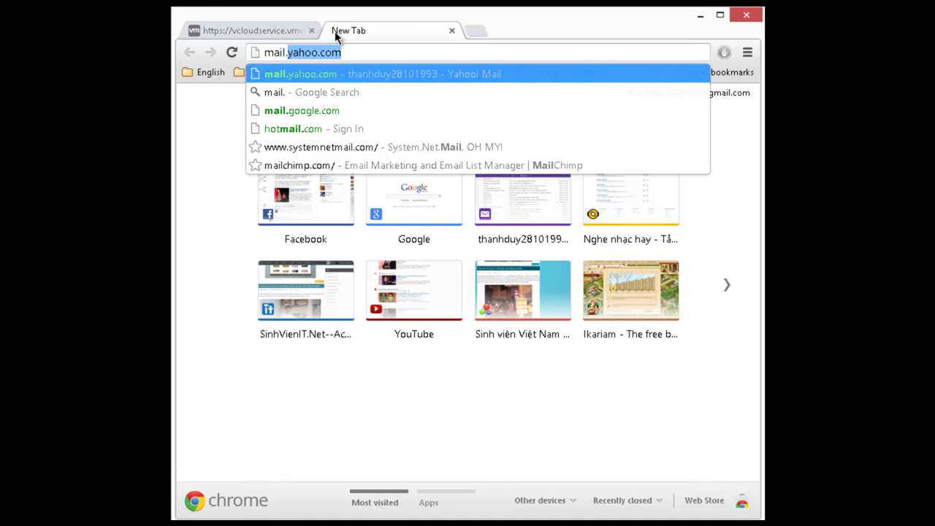
pyautogui.write('yahoo.com')
pyautogui.press('Return')
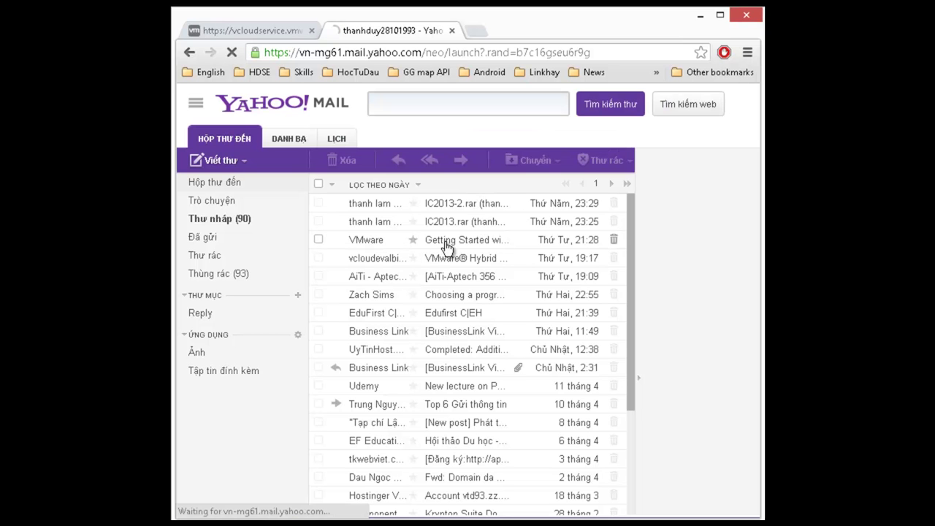
# - Read the VMware Getting Started email, select its support address, then view Sent mail
pyautogui.click(385, 244)
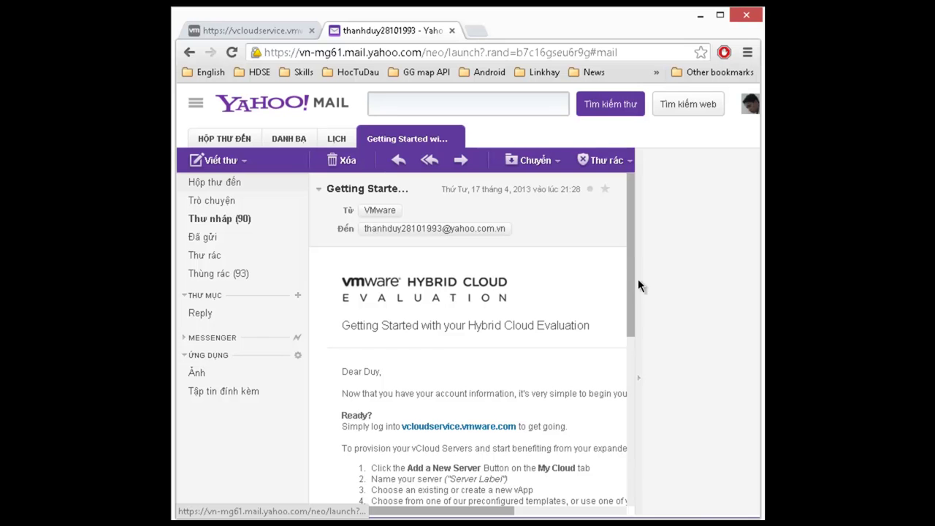
pyautogui.scroll(-4, 636, 358)
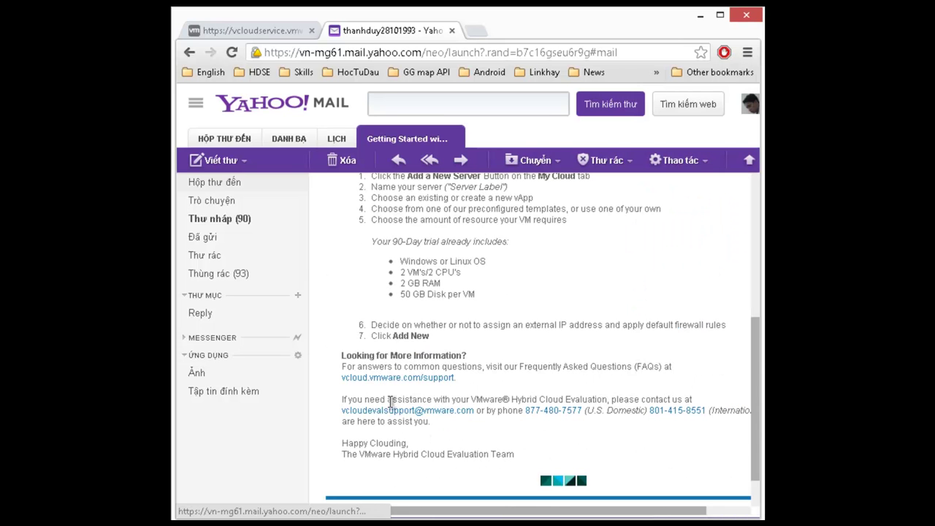
pyautogui.moveTo(337, 411); pyautogui.dragTo(475, 411)
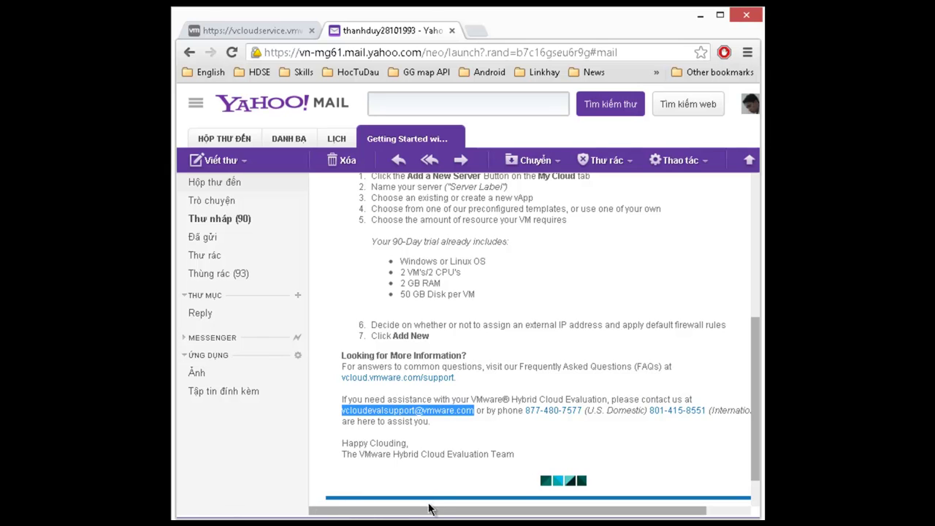
pyautogui.moveTo(428, 514)
pyautogui.mouseDown()
pyautogui.moveTo(464, 515)
pyautogui.moveTo(428, 516)
pyautogui.mouseUp()
pyautogui.scroll(2, 449, 352)
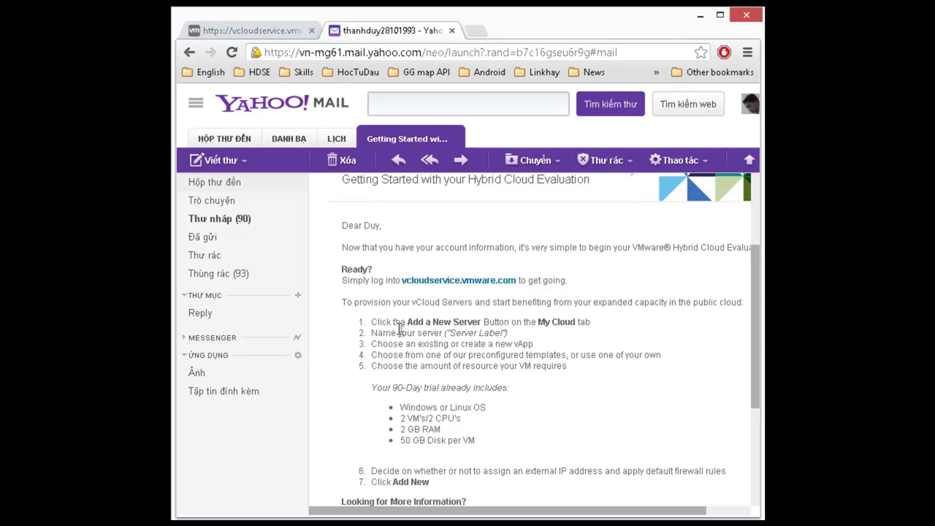
pyautogui.click(225, 241)
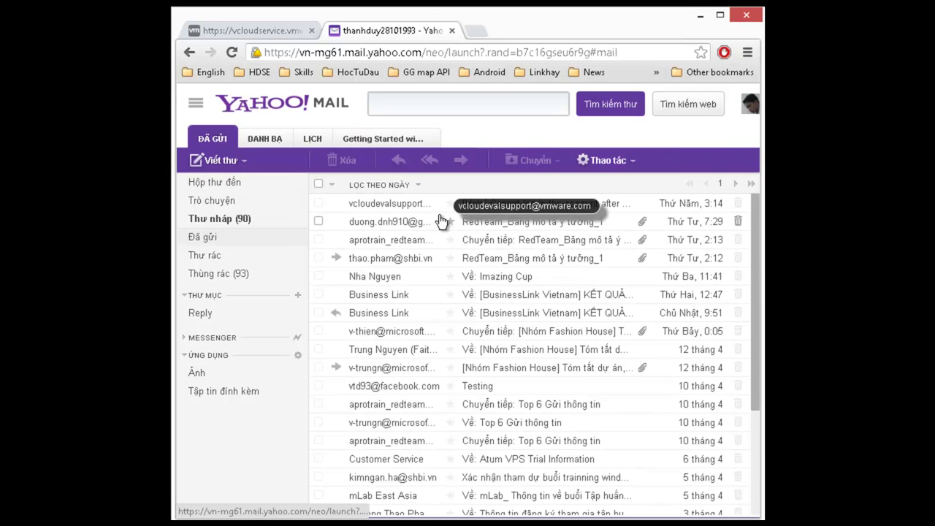
# - Read the '[Help] Cannot log in' message and its login error, then return to the Inbox
pyautogui.click(421, 210)
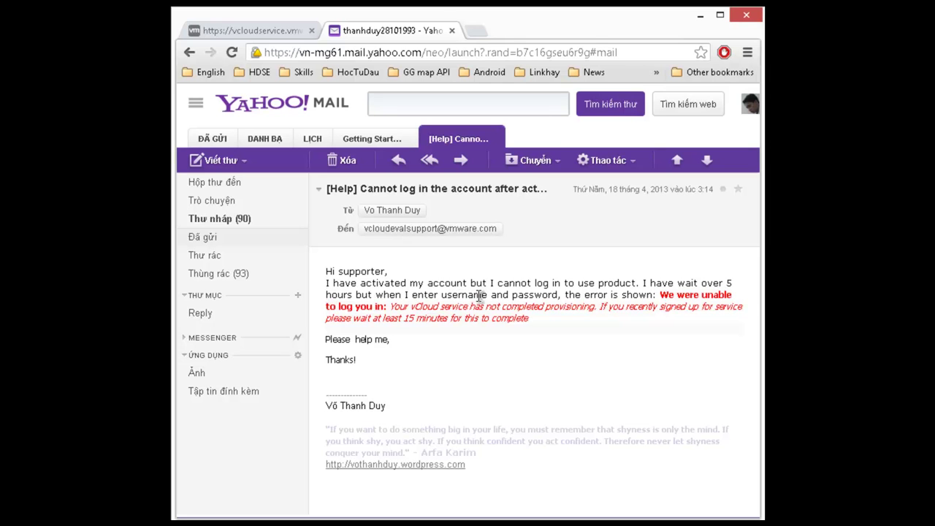
pyautogui.moveTo(660, 295); pyautogui.dragTo(693, 323)
pyautogui.click(690, 310)
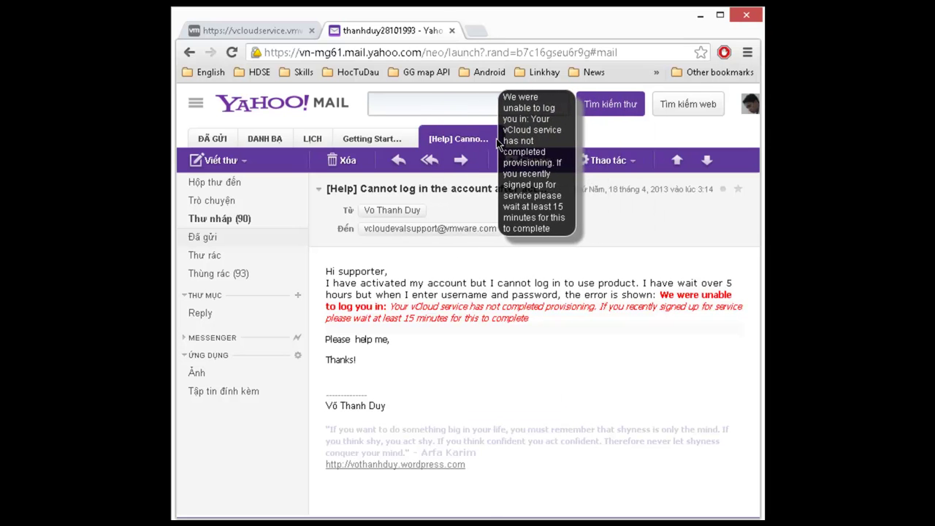
pyautogui.click(498, 139)
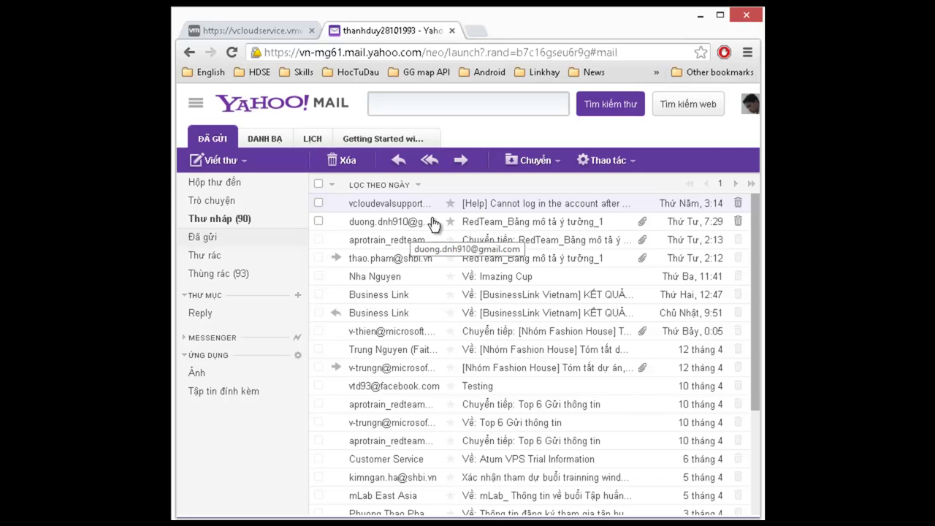
pyautogui.click(258, 184)
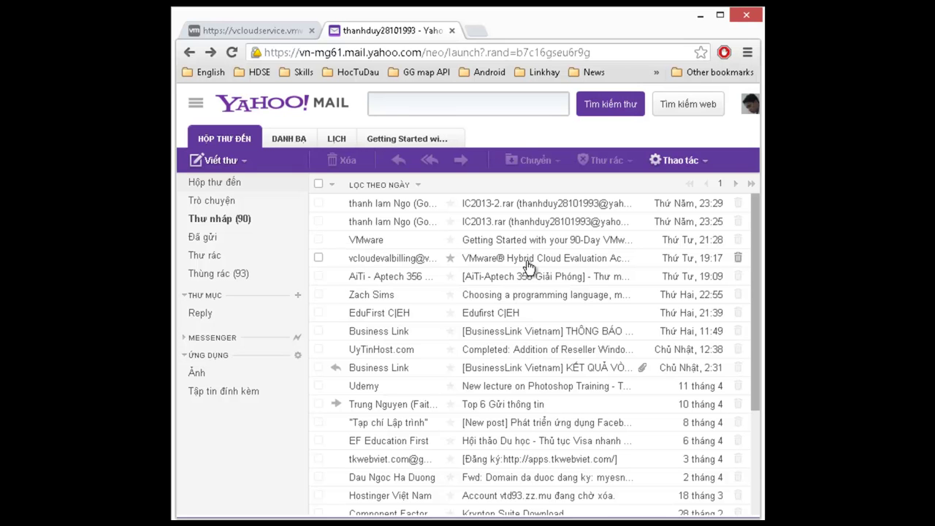
pyautogui.click(257, 30)
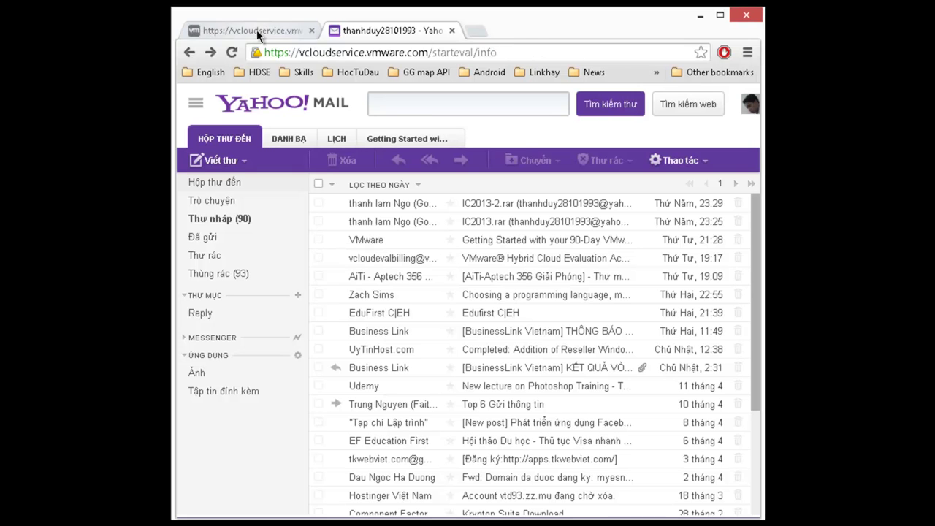
# - On the vCloud Login page, enter the admin username and password and log in
pyautogui.scroll(-3, 573, 333)
pyautogui.scroll(1, 545, 301)
pyautogui.scroll(2, 636, 321)
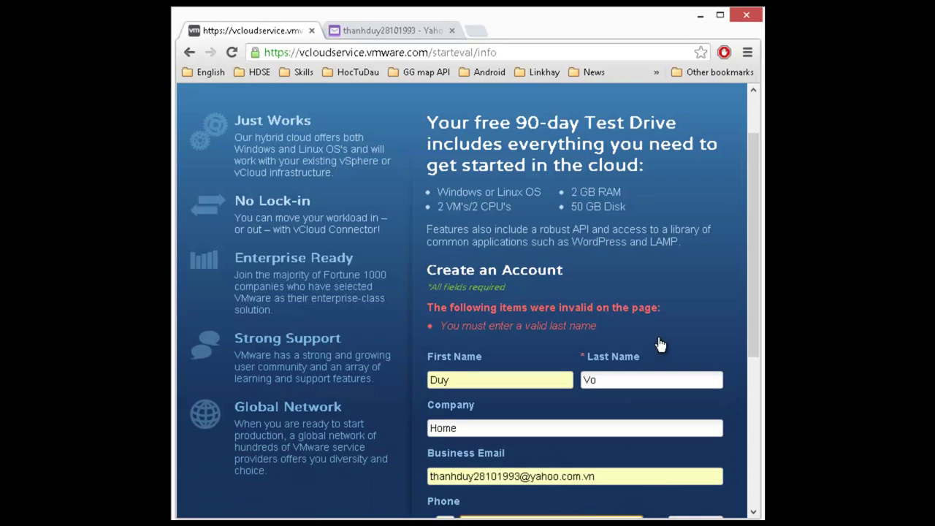
pyautogui.click(693, 113)
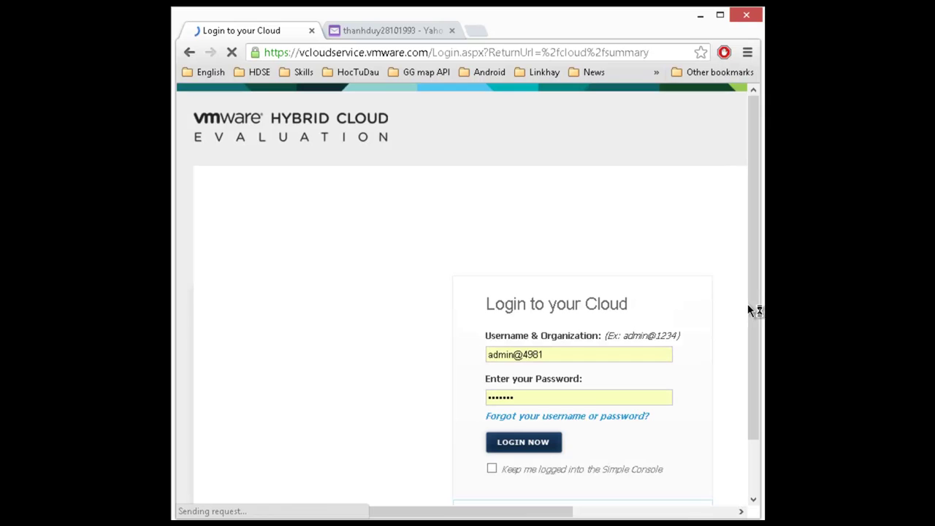
pyautogui.scroll(-1, 747, 304)
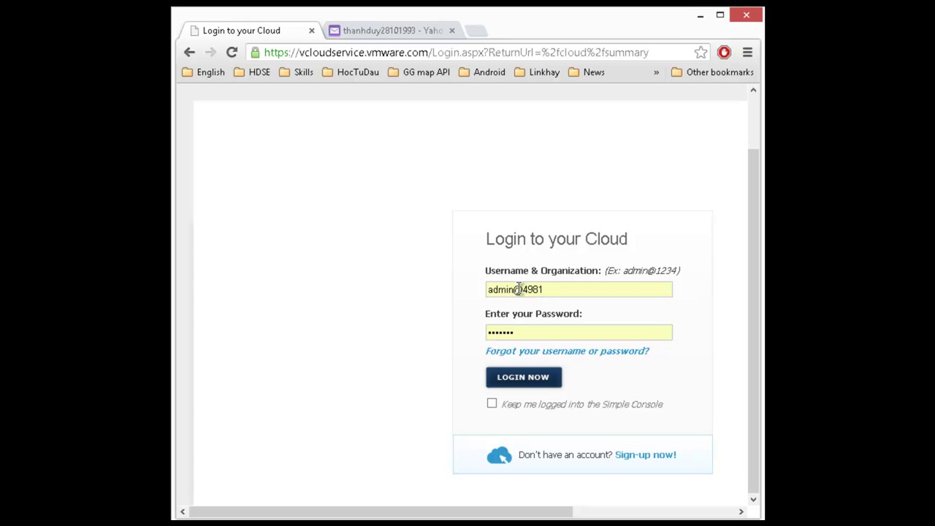
pyautogui.moveTo(523, 290); pyautogui.dragTo(561, 288)
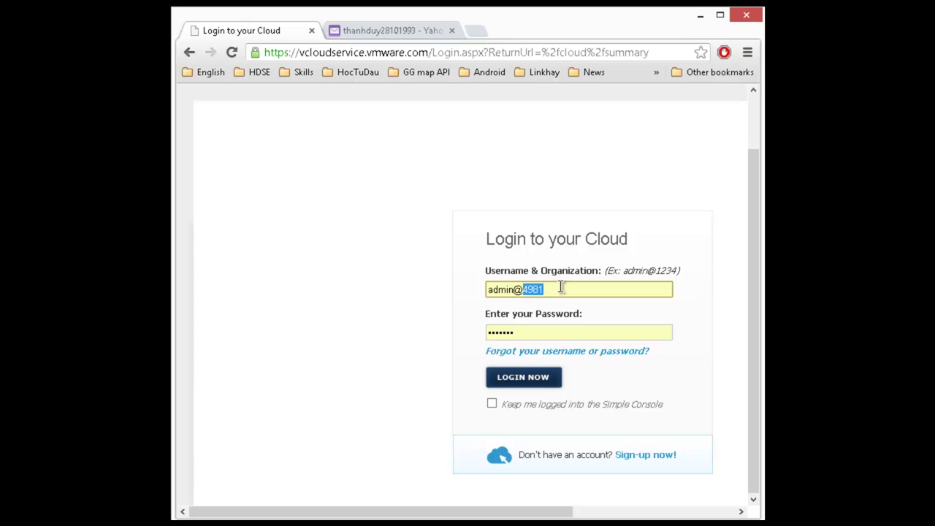
pyautogui.click(521, 333)
pyautogui.click(523, 379)
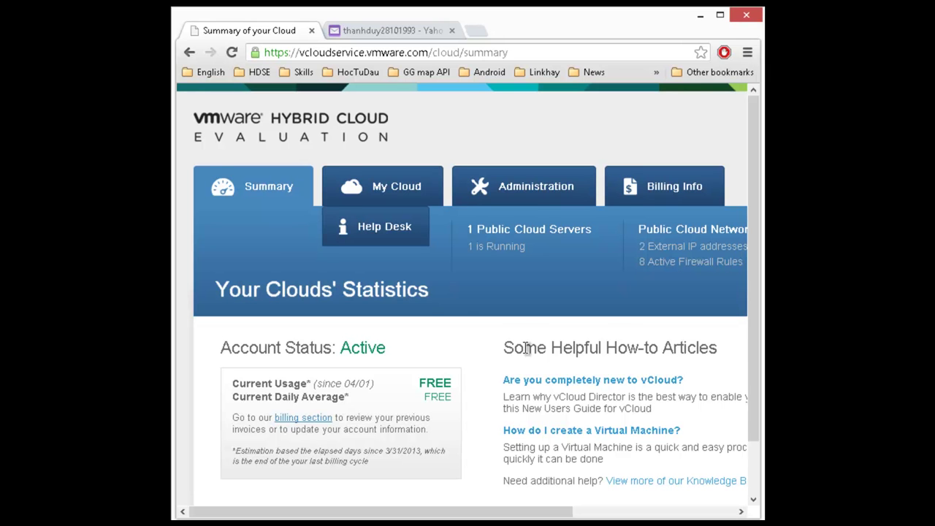
pyautogui.scroll(-1, 701, 350)
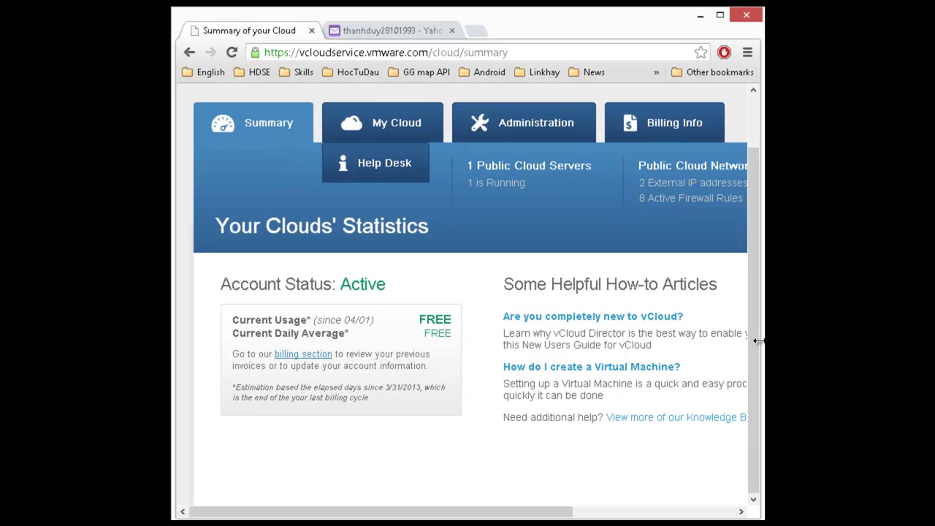
pyautogui.scroll(1, 494, 462)
pyautogui.scroll(-1, 493, 464)
pyautogui.moveTo(388, 514); pyautogui.dragTo(348, 463)
pyautogui.moveTo(345, 322); pyautogui.dragTo(373, 321)
pyautogui.moveTo(373, 514); pyautogui.dragTo(355, 495)
pyautogui.scroll(1, 355, 495)
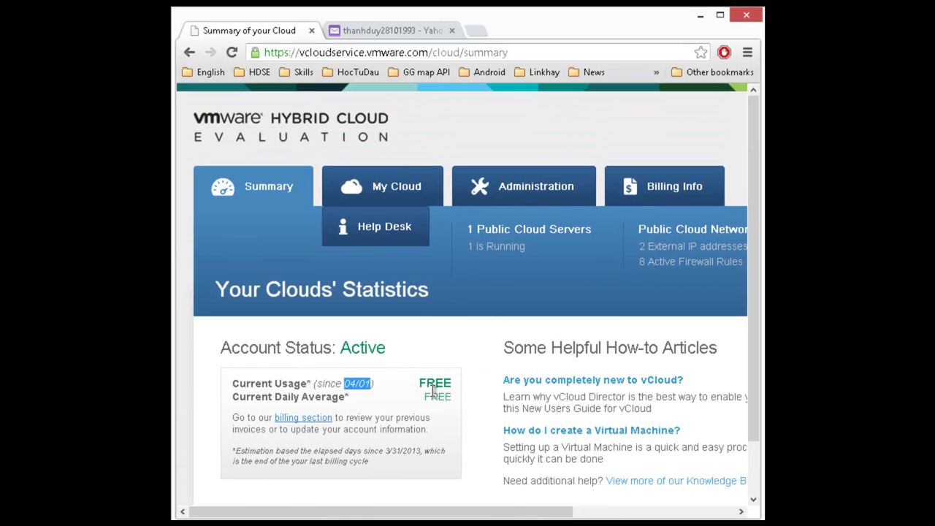
# - On My Cloud, delete the DUY virtual machine and confirm with OK
pyautogui.click(400, 188)
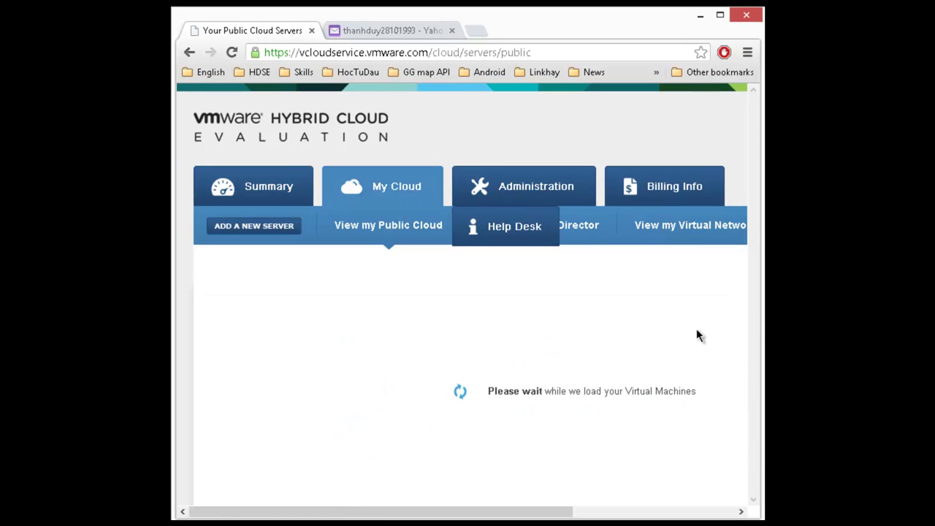
pyautogui.scroll(-1, 696, 335)
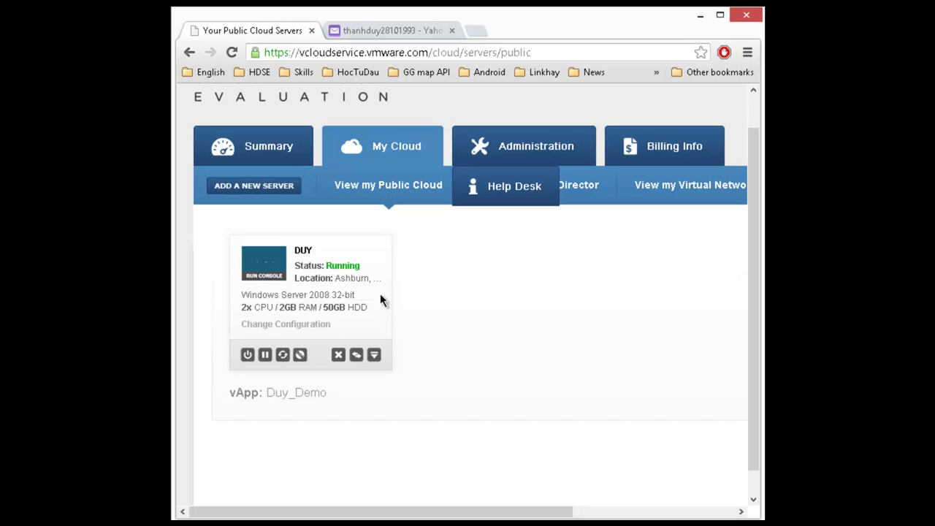
pyautogui.click(336, 356)
pyautogui.click(475, 313)
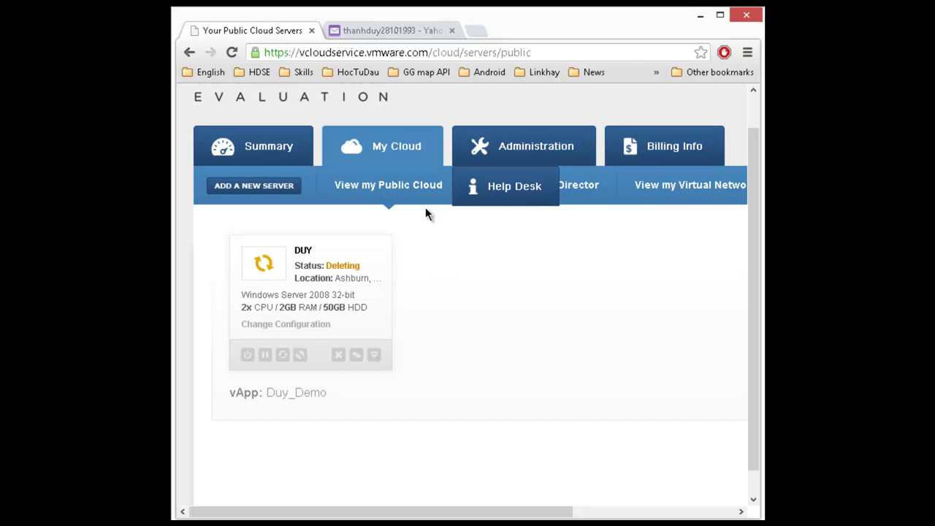
# - Wait until the DUY card disappears and the 'no vApps deployed' message appears
pyautogui.click(515, 192)
pyautogui.moveTo(428, 514)
pyautogui.mouseDown()
pyautogui.moveTo(439, 514)
pyautogui.moveTo(413, 513)
pyautogui.mouseUp()
pyautogui.scroll(-2, 548, 359)
pyautogui.scroll(2, 547, 356)
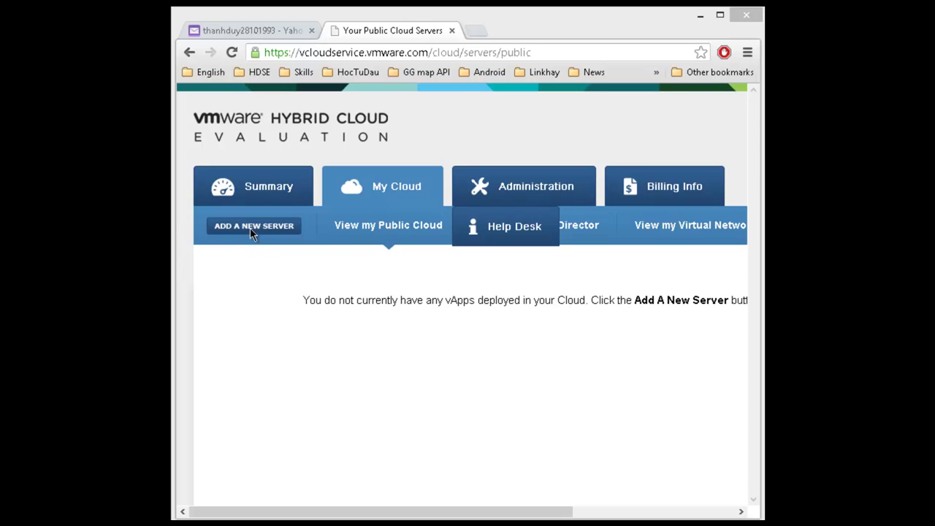
# - Resize the browser window wider so the My Cloud tab and its submenu fit
pyautogui.click(259, 250)
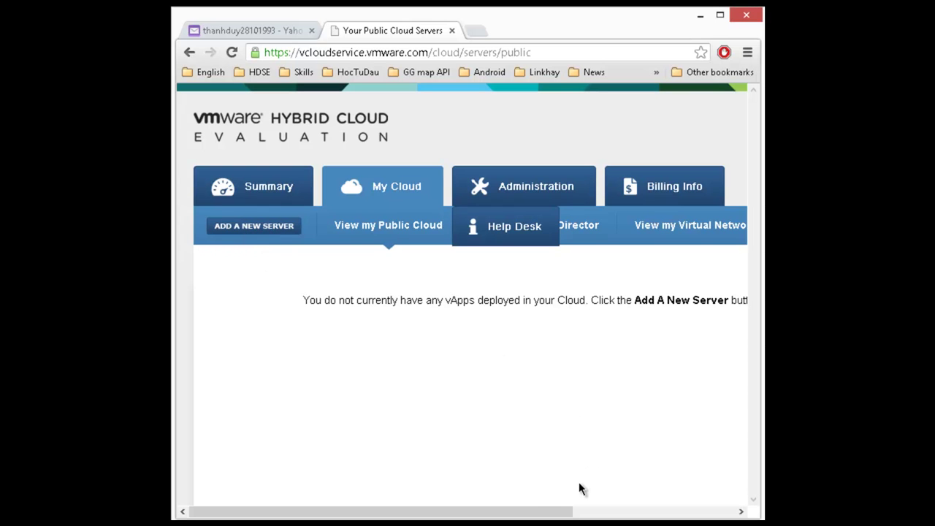
pyautogui.moveTo(535, 512); pyautogui.dragTo(438, 447)
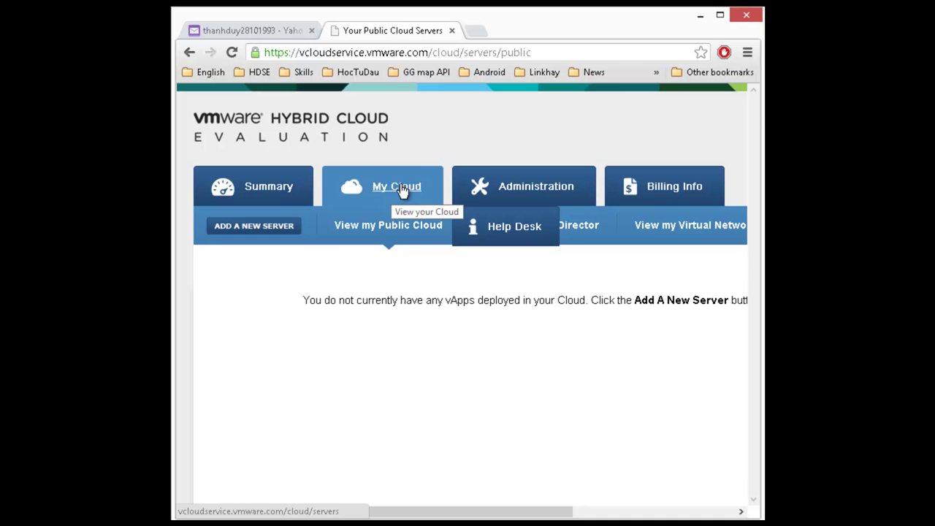
pyautogui.moveTo(426, 511); pyautogui.dragTo(664, 482)
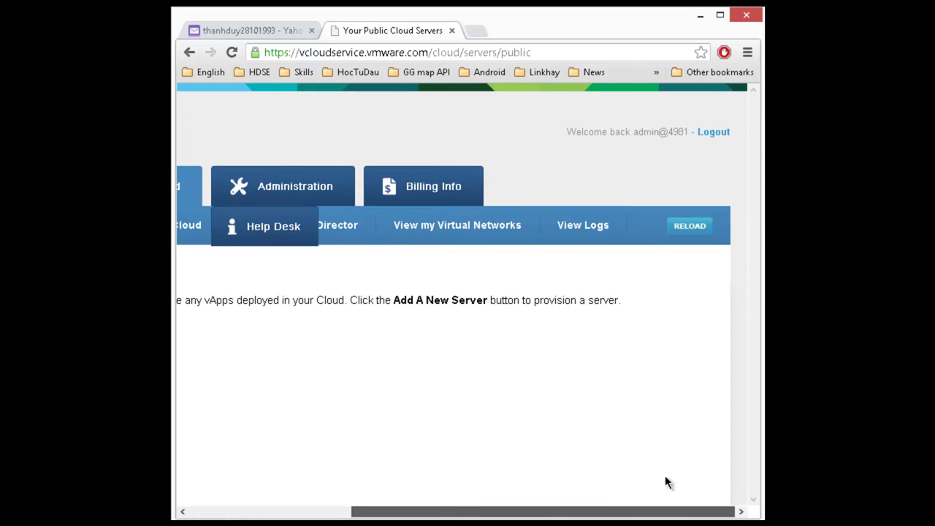
pyautogui.moveTo(759, 140); pyautogui.dragTo(574, 146)
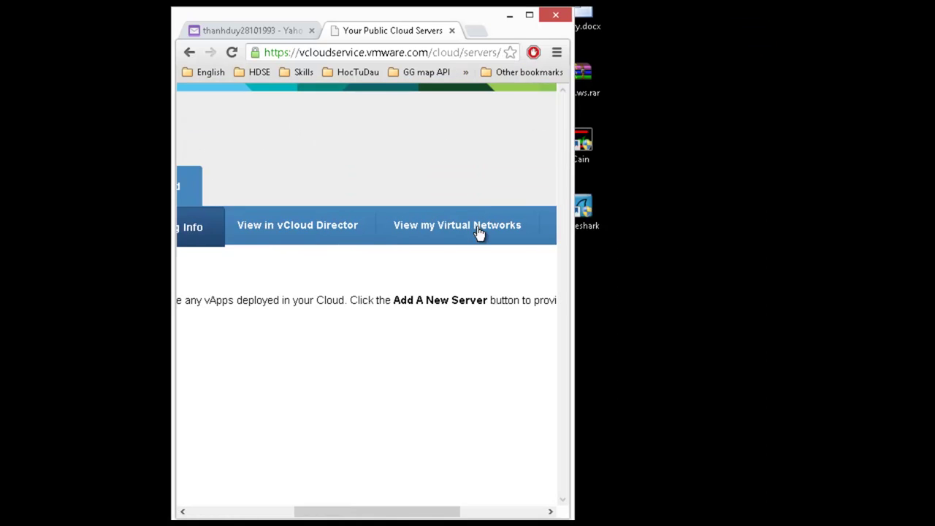
pyautogui.moveTo(388, 514); pyautogui.dragTo(243, 400)
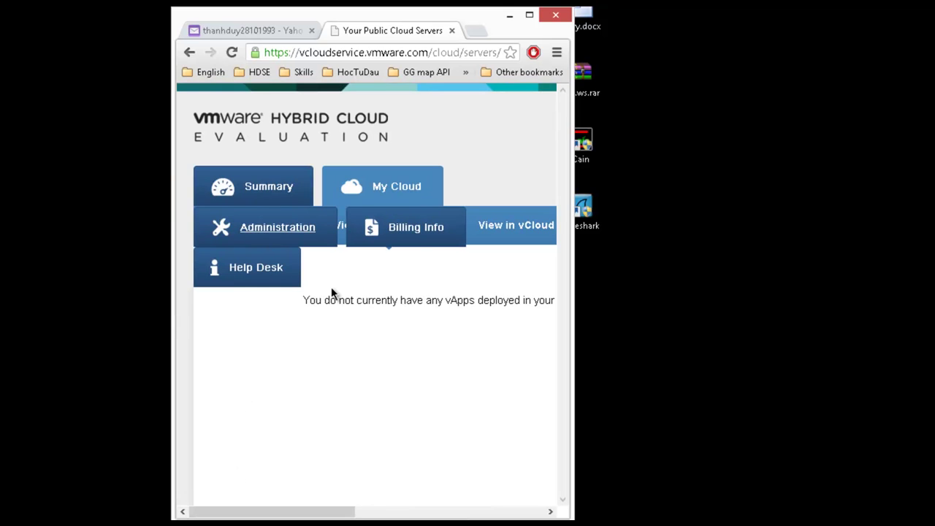
pyautogui.moveTo(573, 295); pyautogui.dragTo(760, 303)
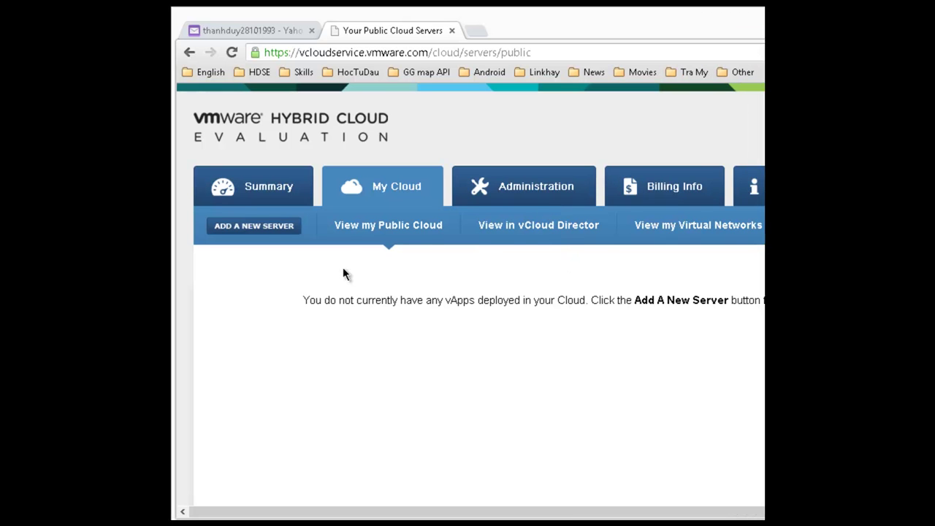
# - Add a new server labelled DUY in a new vApp named DUY
pyautogui.click(265, 225)
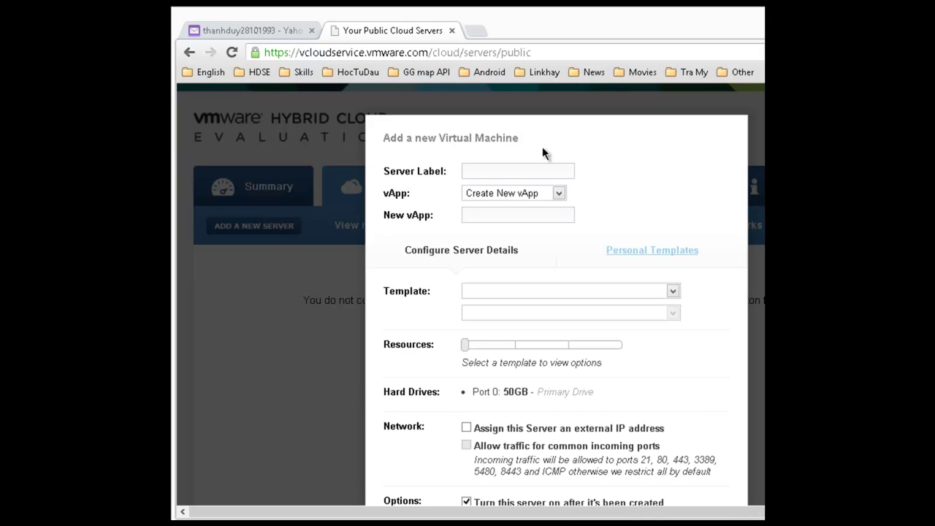
pyautogui.scroll(-2, 501, 175)
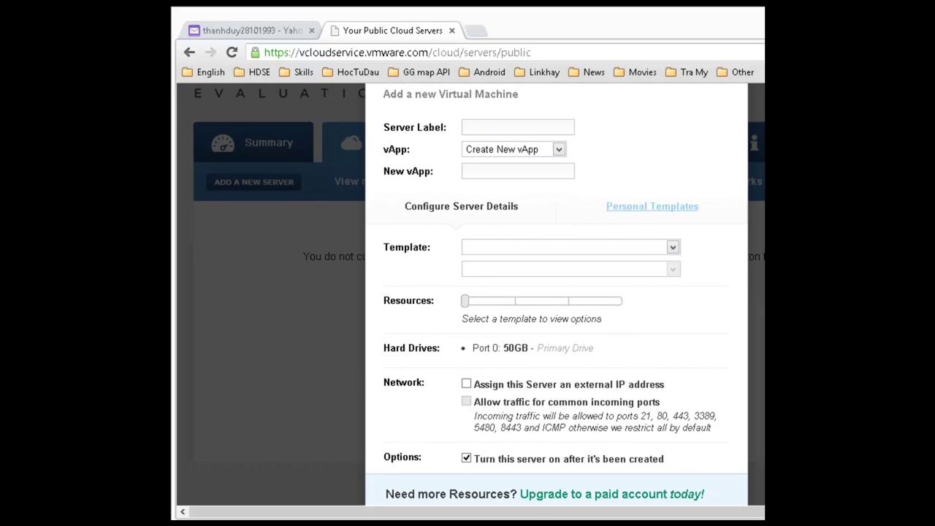
pyautogui.scroll(1, 501, 175)
pyautogui.click(486, 149)
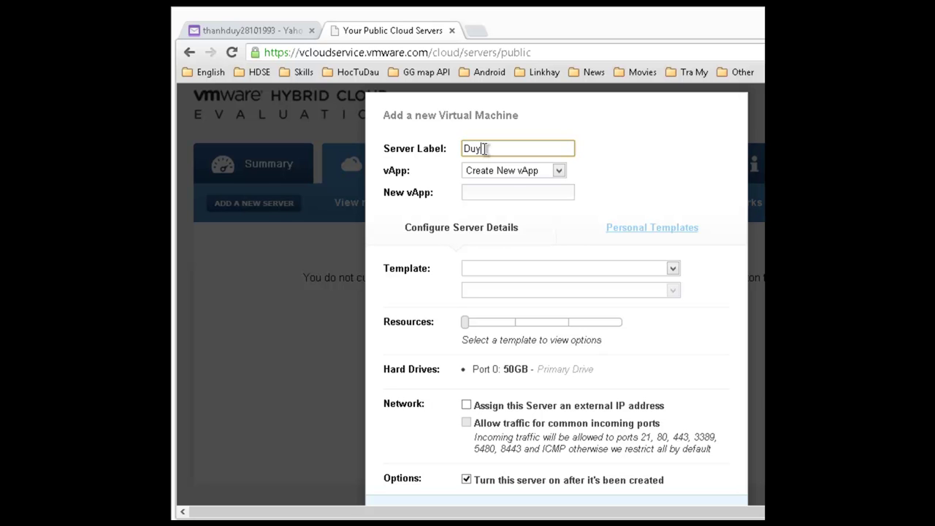
pyautogui.click(536, 169)
pyautogui.click(526, 210)
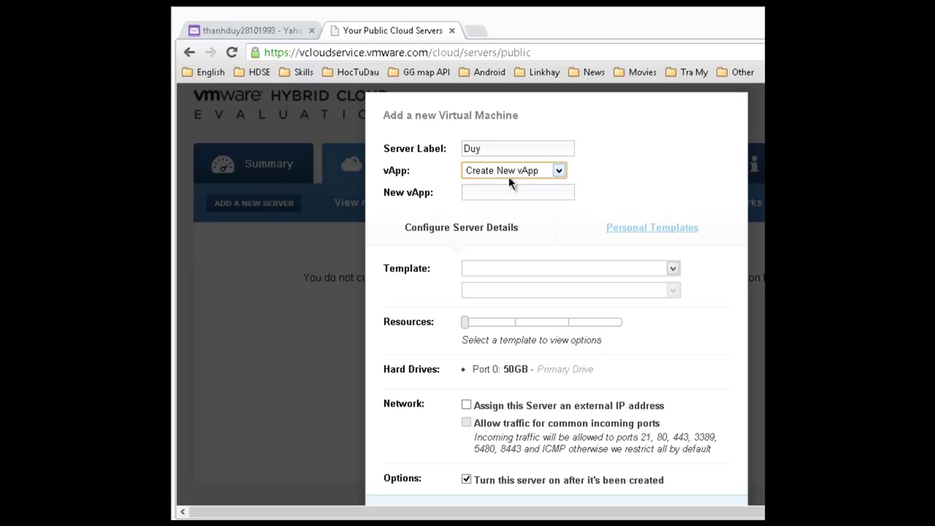
pyautogui.click(512, 193)
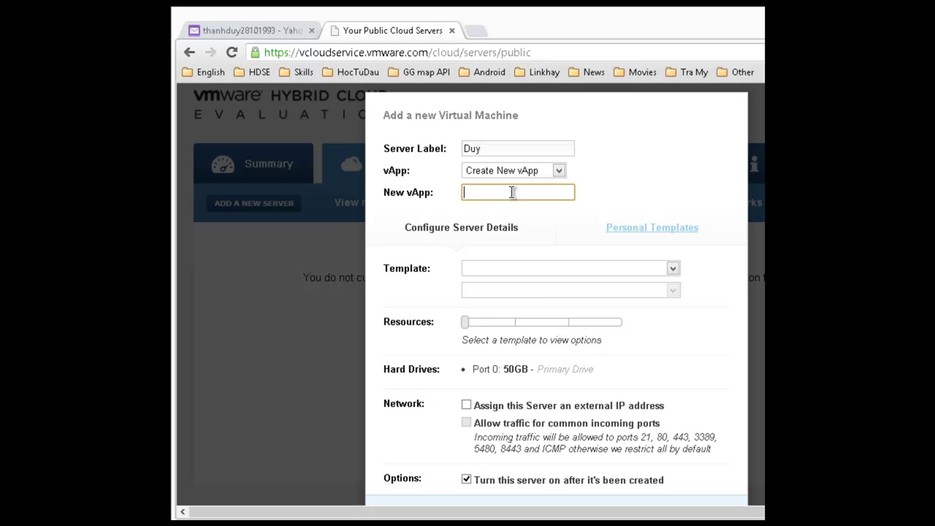
# - Choose the Operating Systems template Microsoft Windows Server 2008 - 32-bit
pyautogui.scroll(-1, 520, 194)
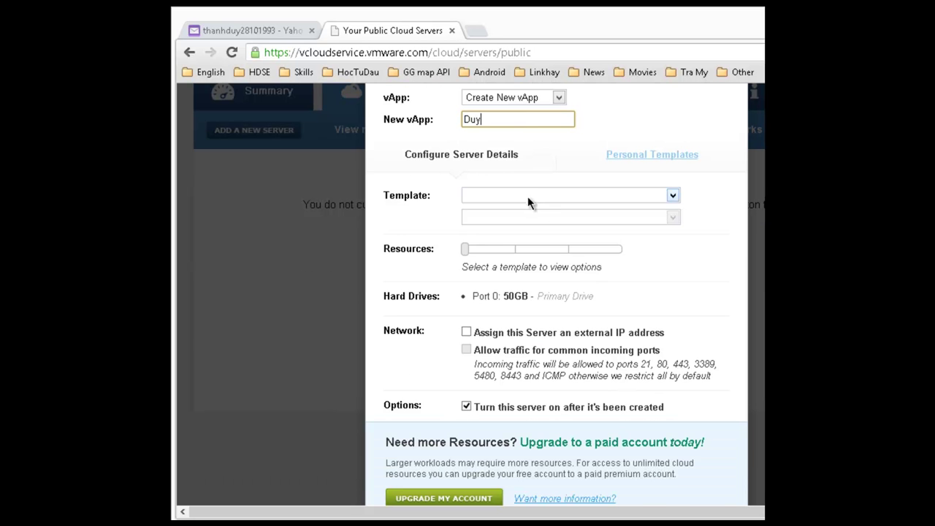
pyautogui.click(526, 197)
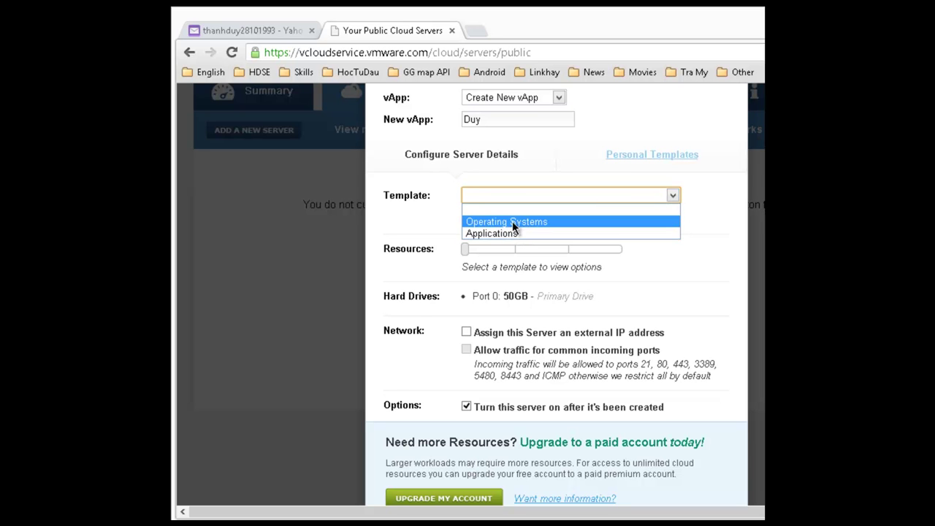
pyautogui.click(547, 233)
pyautogui.click(547, 222)
pyautogui.click(550, 221)
pyautogui.click(549, 217)
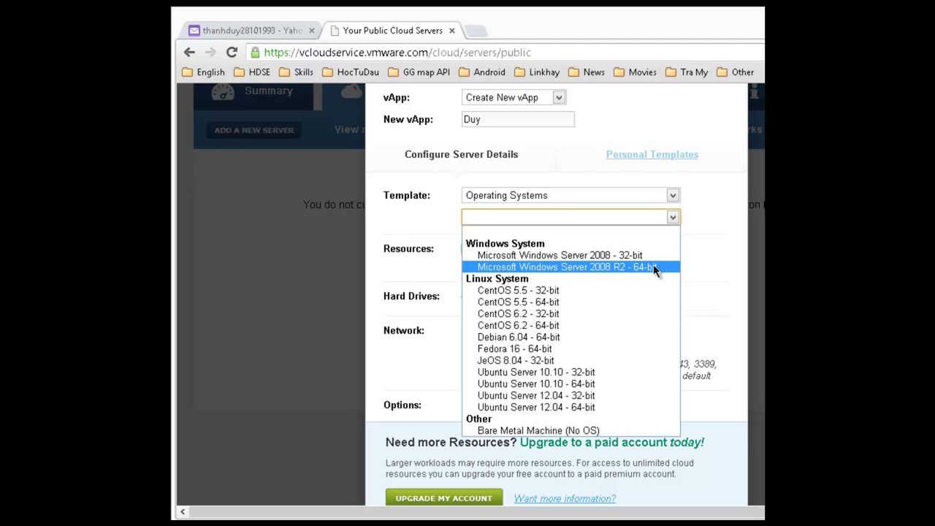
pyautogui.press('Up')
pyautogui.click(645, 255)
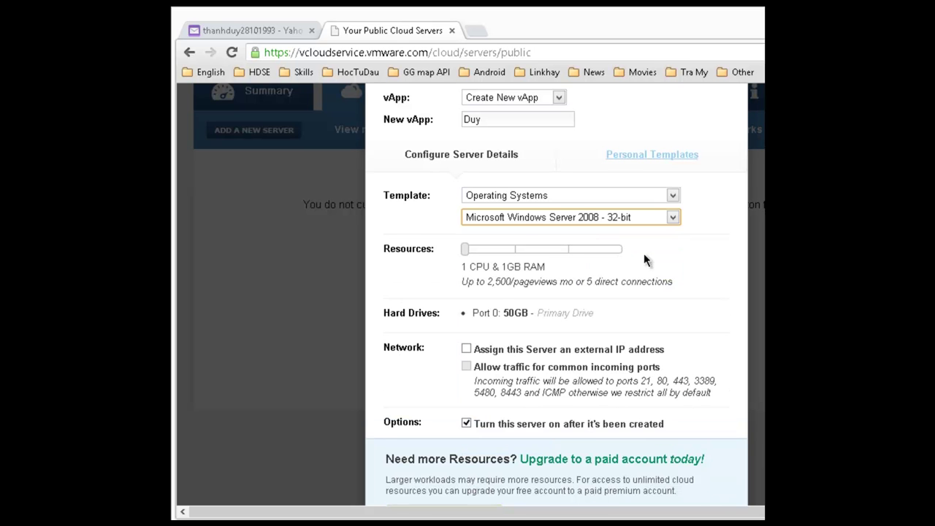
# - Raise the server resources to 2 CPU and 2GB RAM
pyautogui.moveTo(464, 249); pyautogui.dragTo(617, 251)
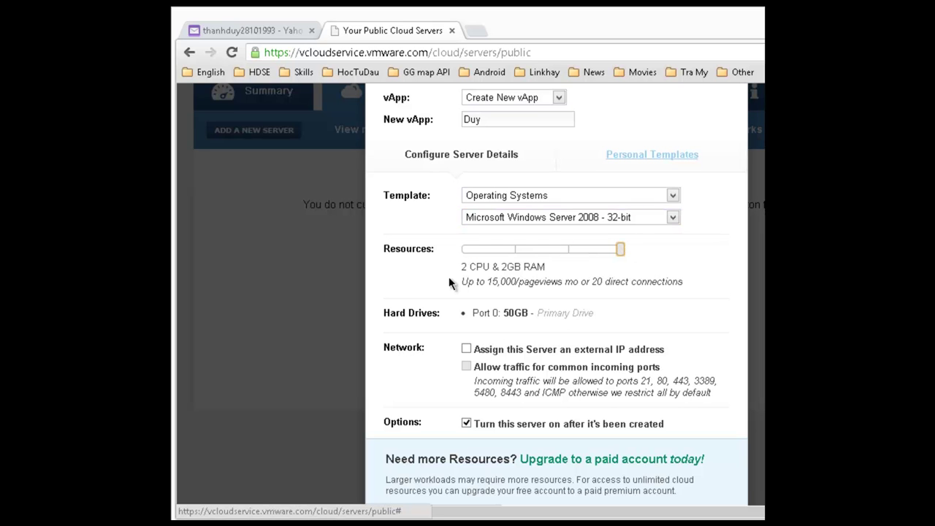
pyautogui.moveTo(463, 266); pyautogui.dragTo(540, 269)
pyautogui.scroll(-1, 565, 269)
pyautogui.scroll(1, 558, 228)
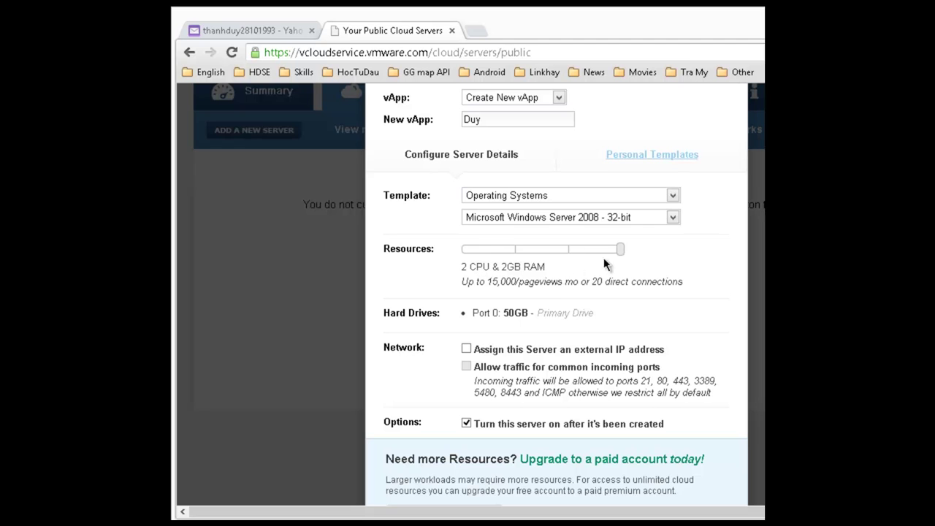
pyautogui.moveTo(620, 257)
pyautogui.mouseDown()
pyautogui.moveTo(567, 257)
pyautogui.moveTo(628, 258)
pyautogui.mouseUp()
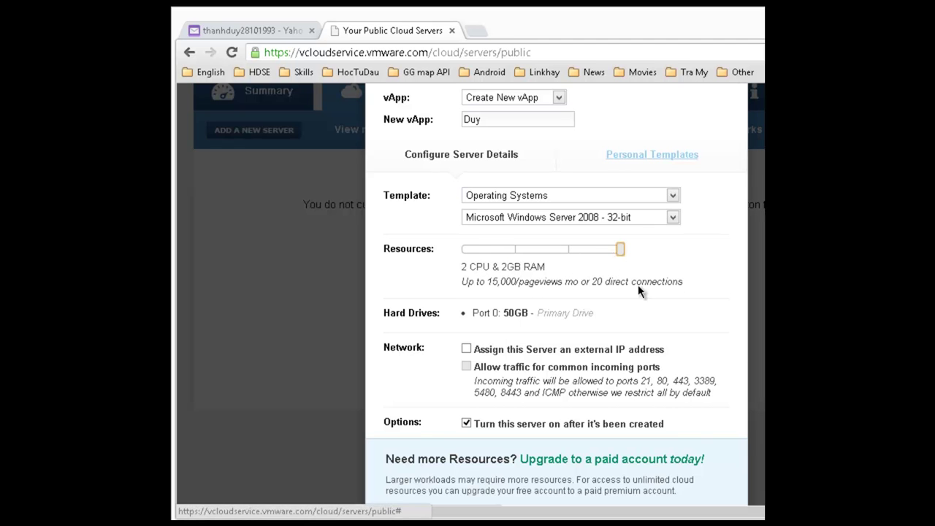
# - Enable an external IP and common incoming ports, keep start-after-creation on, and create the server
pyautogui.scroll(-2, 683, 296)
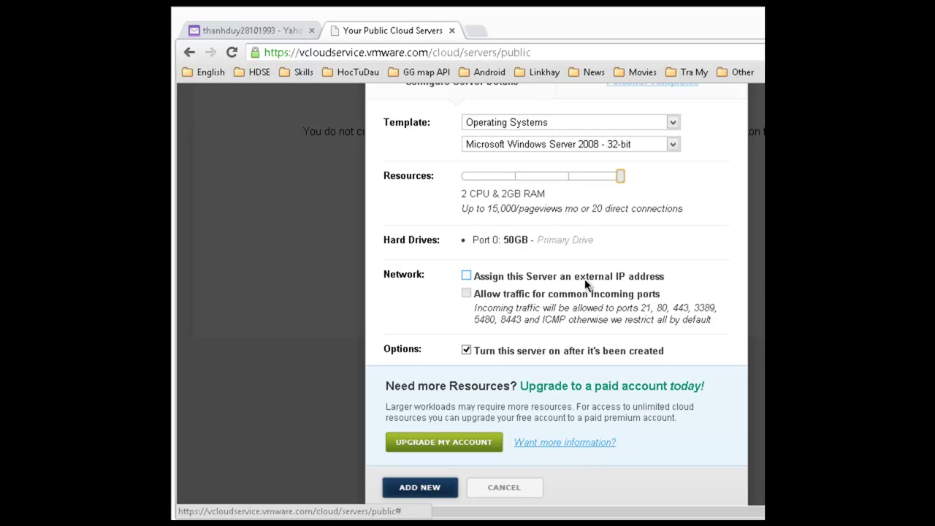
pyautogui.click(467, 278)
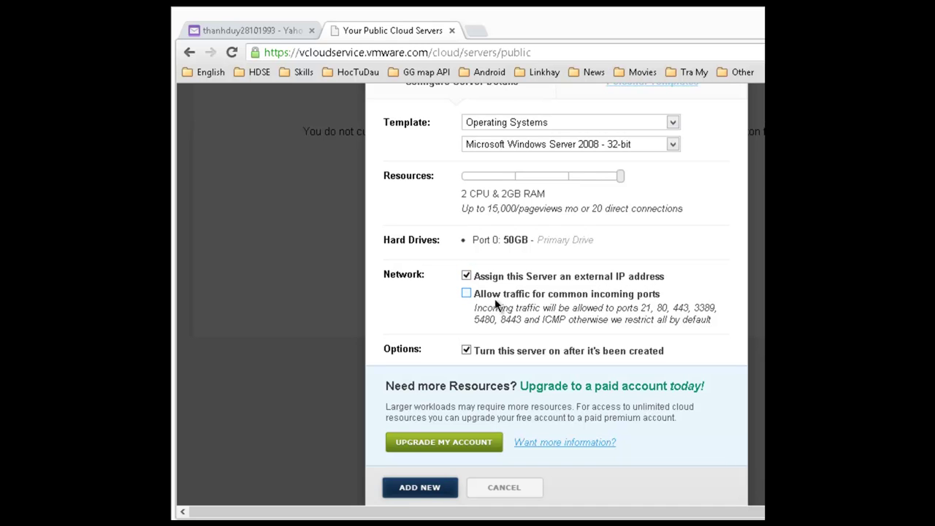
pyautogui.click(467, 294)
pyautogui.click(466, 352)
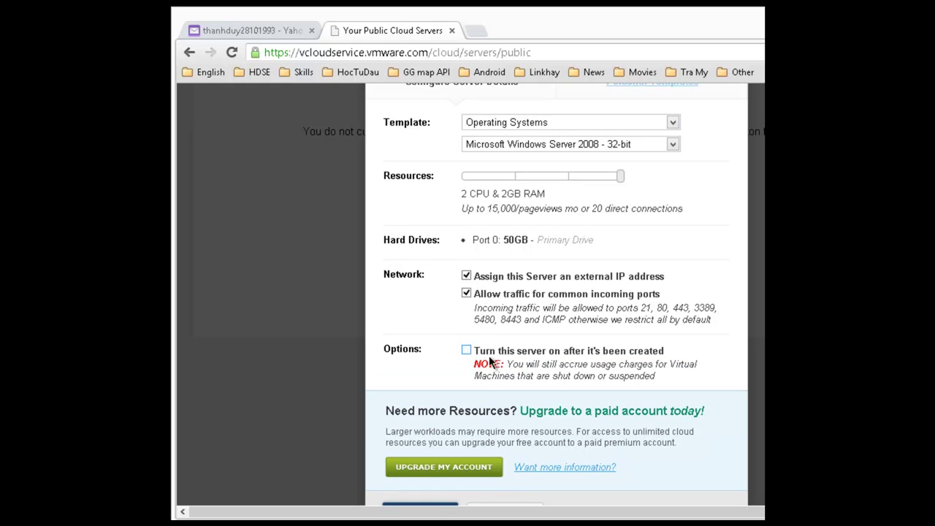
pyautogui.click(466, 351)
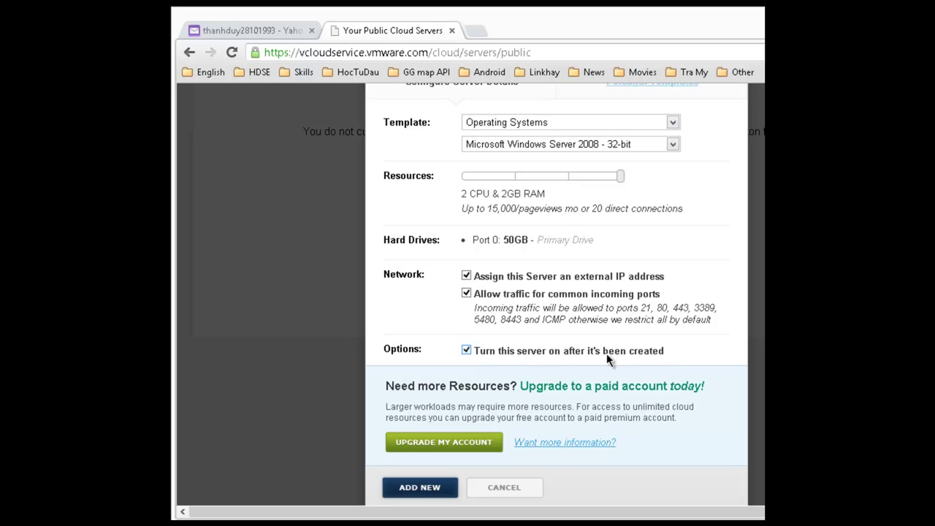
pyautogui.click(466, 351)
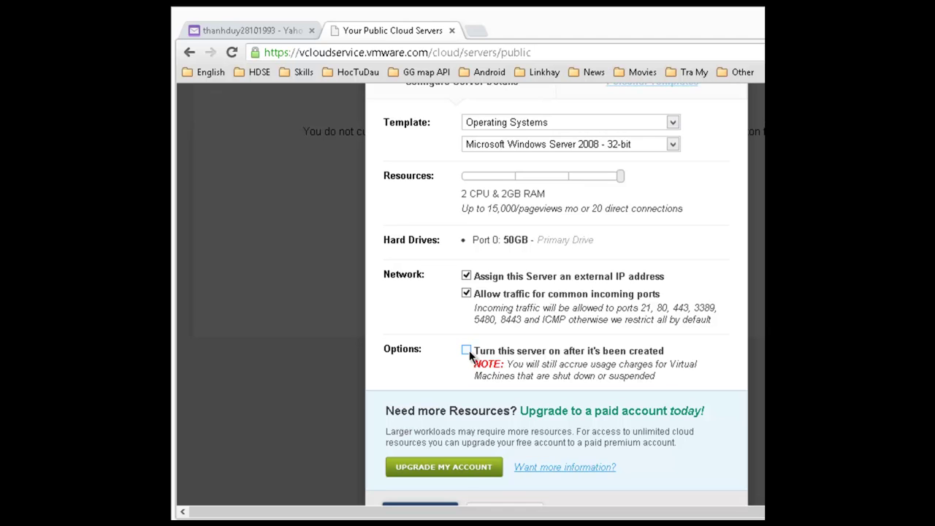
pyautogui.click(466, 351)
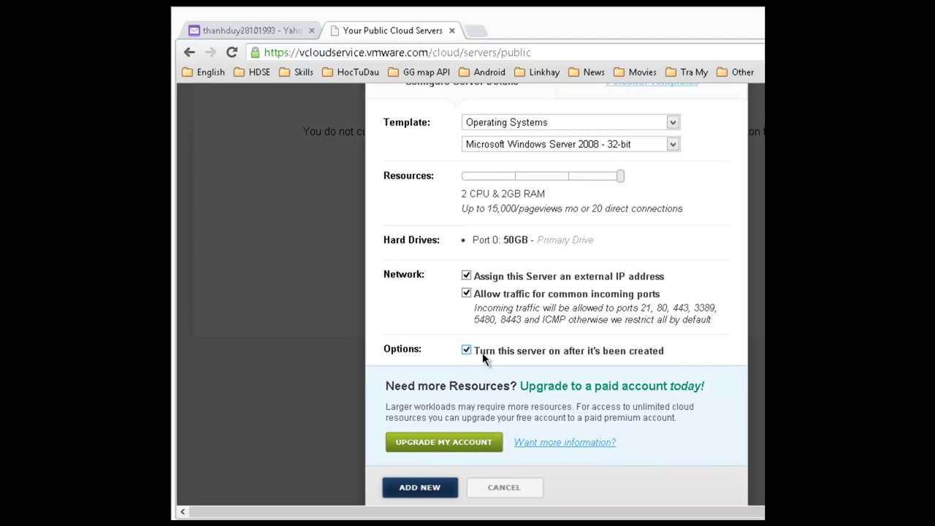
pyautogui.scroll(-1, 491, 378)
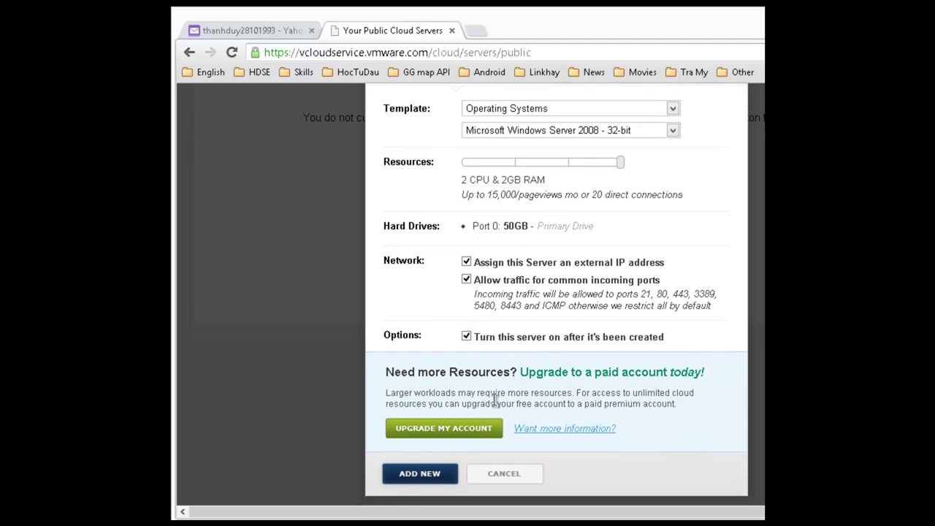
pyautogui.click(420, 474)
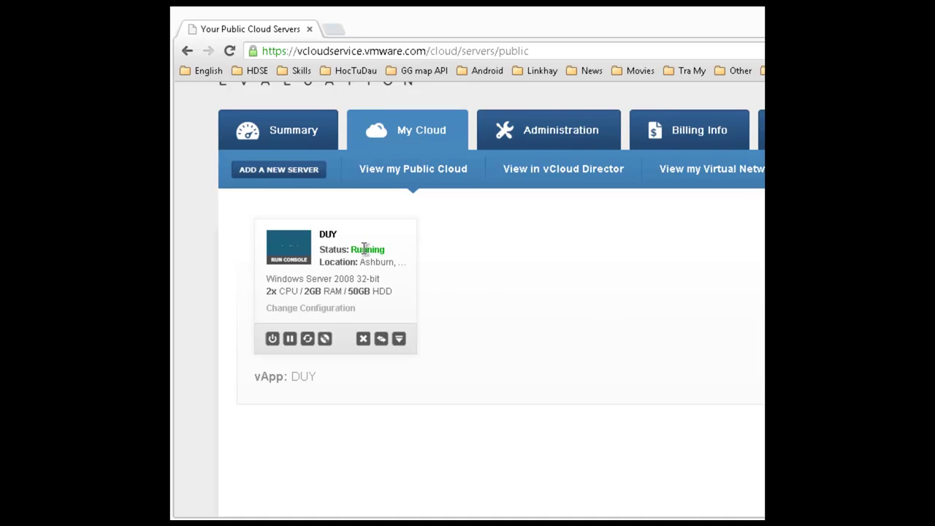
# - Once DUY shows Running, open it with View in vCloud Director
pyautogui.doubleClick(363, 249)
pyautogui.click(383, 280)
pyautogui.click(550, 169)
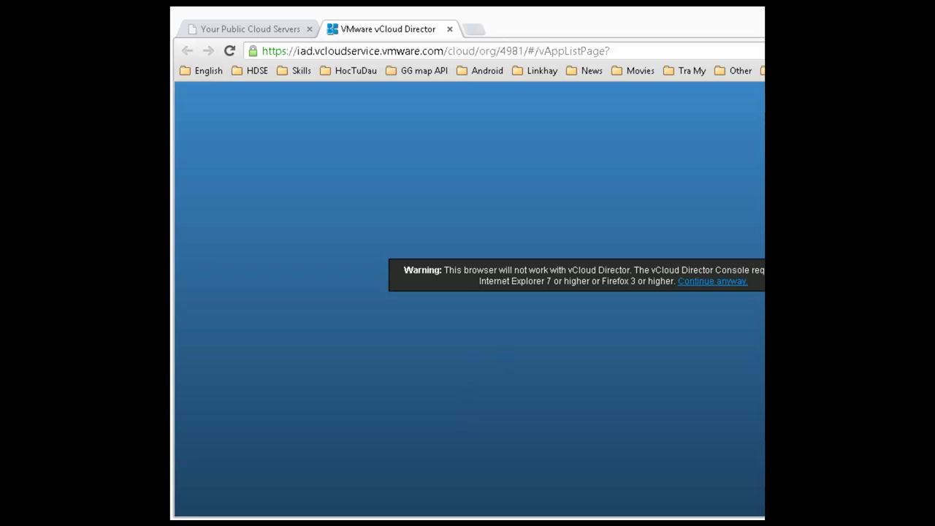
# - Relaunch Firefox, copy the Public Cloud Servers page address, and close the vCloud Director tab
pyautogui.press('super+d')
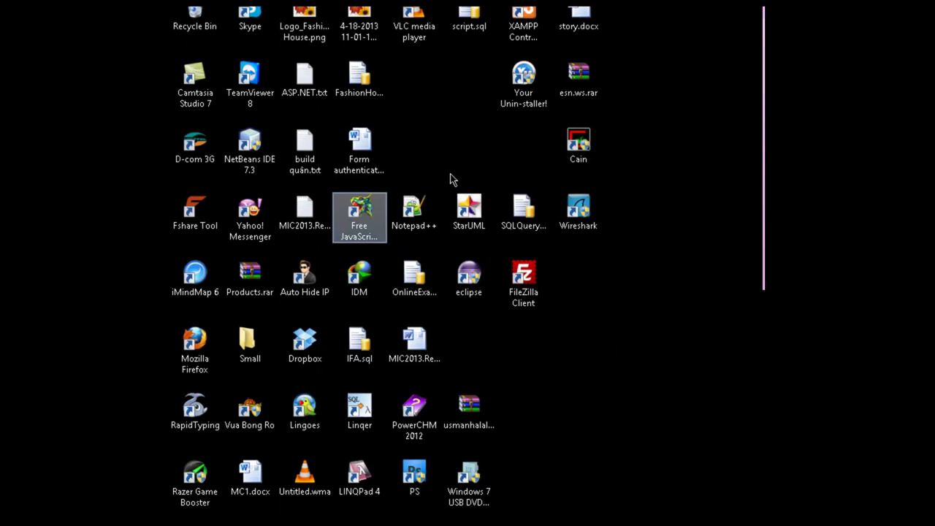
pyautogui.doubleClick(194, 361)
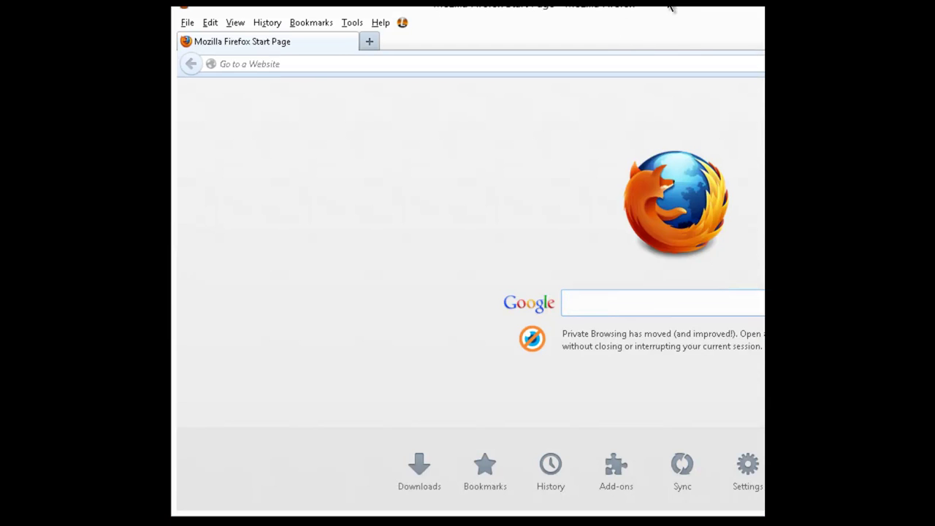
pyautogui.click(455, 61)
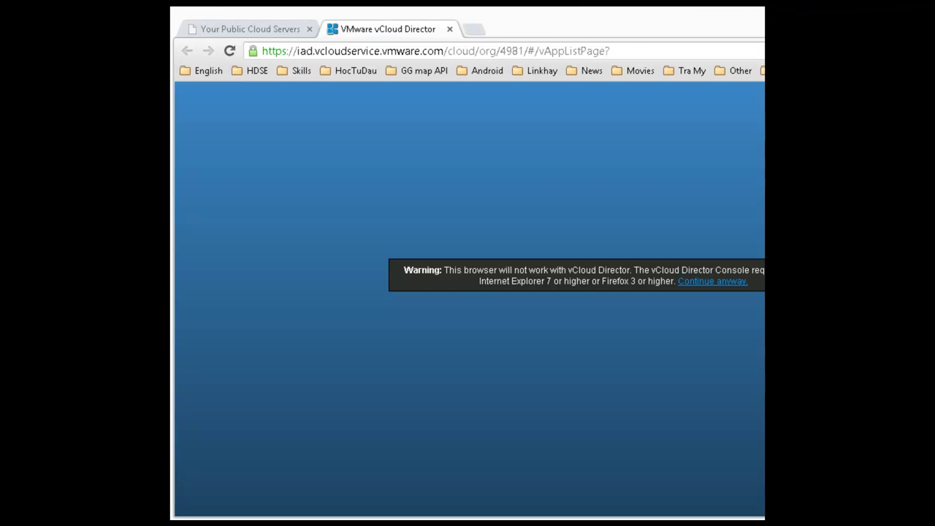
pyautogui.click(258, 29)
pyautogui.click(355, 50)
pyautogui.hotkey('ctrl', 'c')
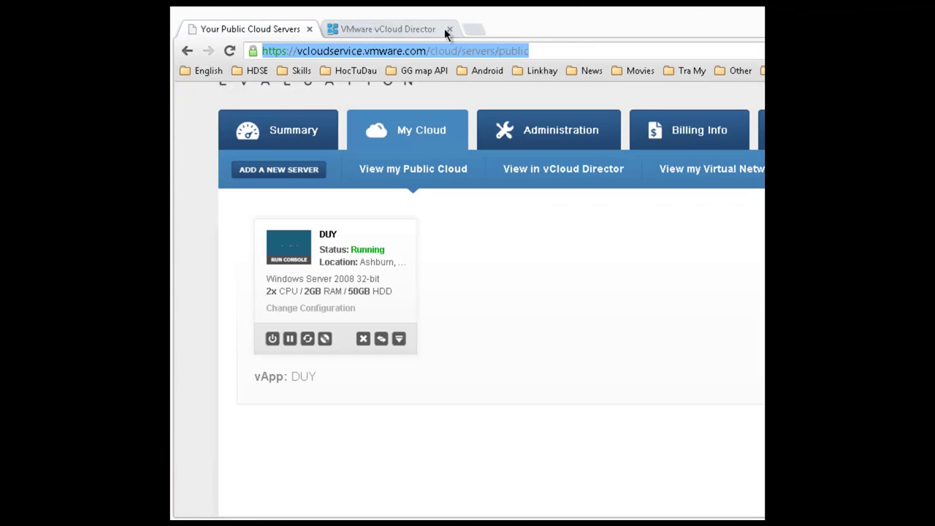
pyautogui.click(449, 29)
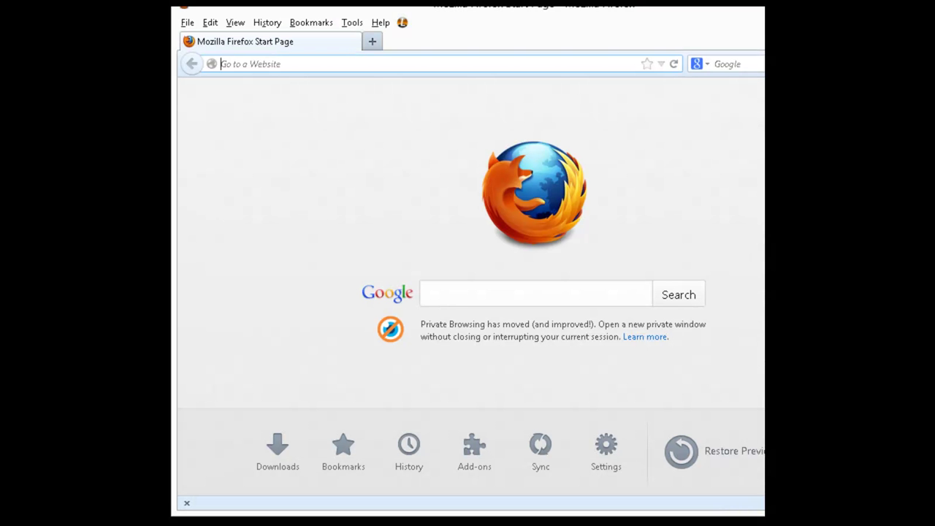
# - Load the copied vCloud servers address, log in, and scroll through the Summary page statistics
pyautogui.click(271, 59)
pyautogui.hotkey('ctrl', 'v')
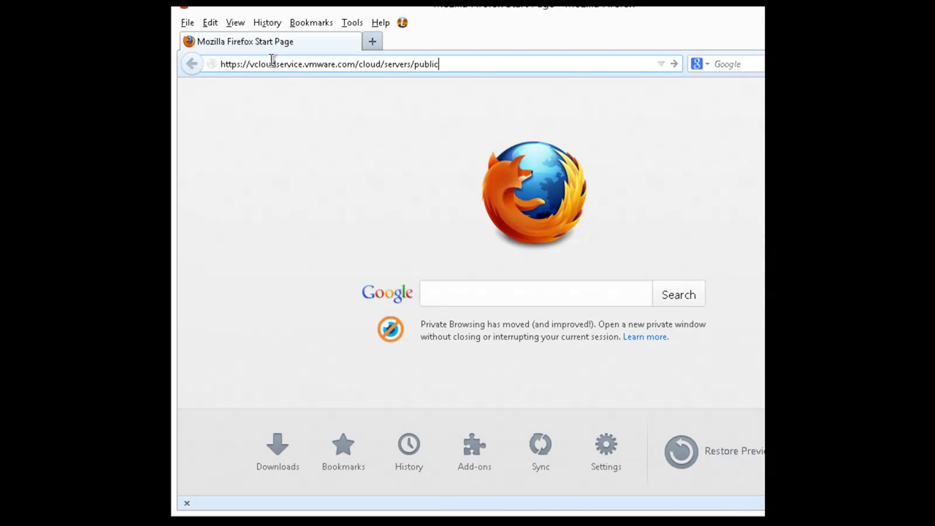
pyautogui.press('Return')
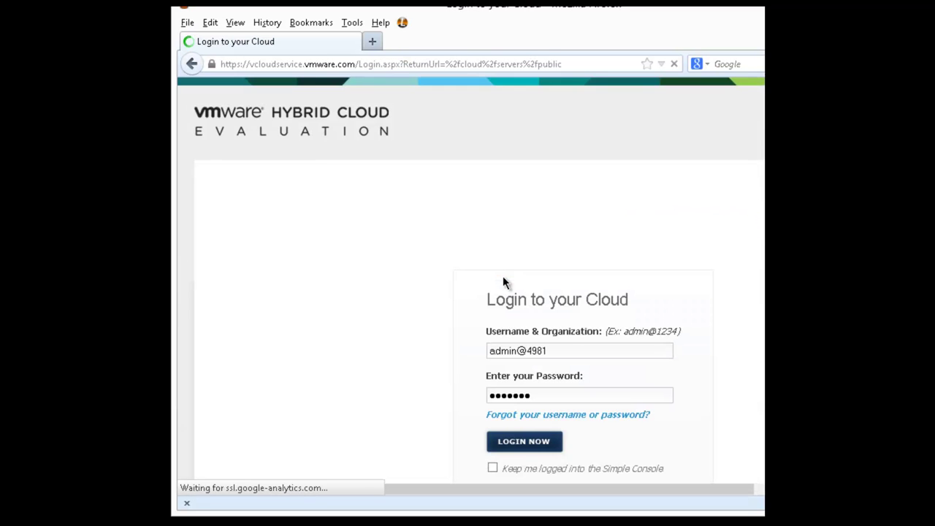
pyautogui.scroll(-2, 532, 350)
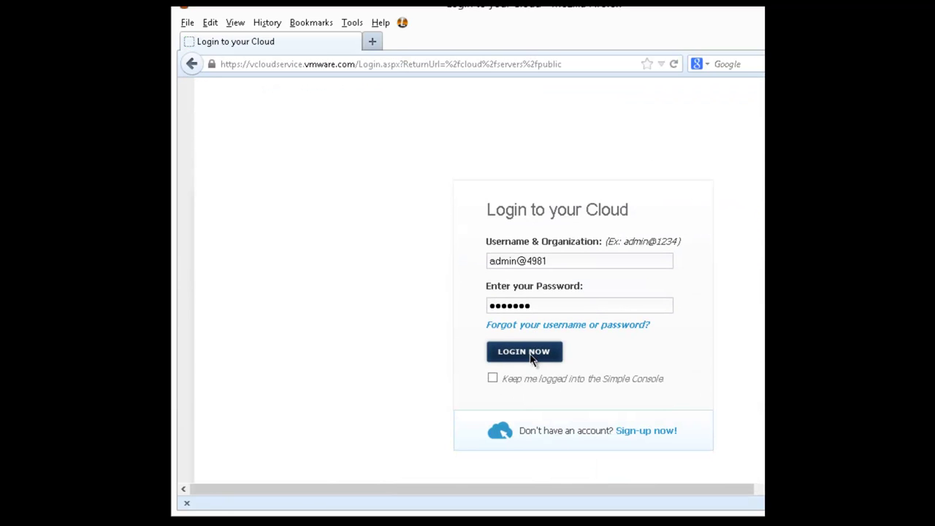
pyautogui.click(529, 355)
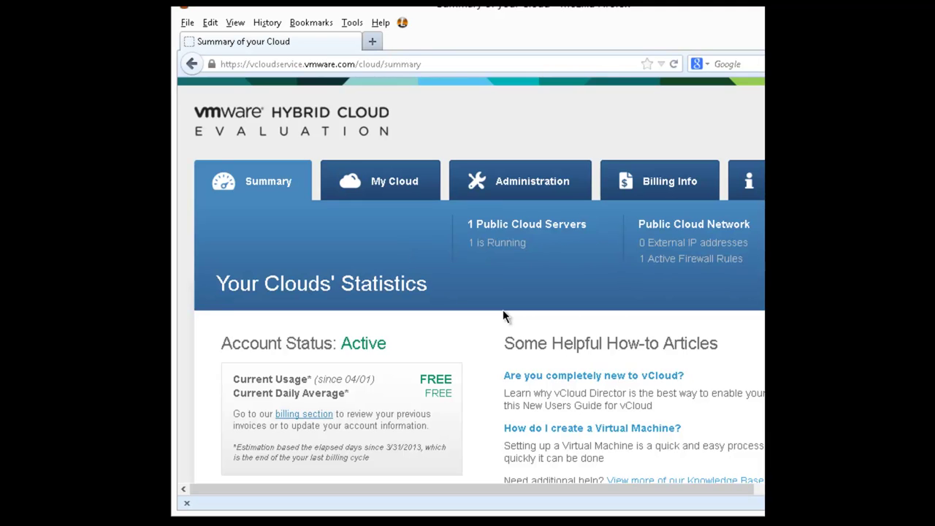
pyautogui.scroll(-2, 503, 316)
# - From My Cloud, view the servers in vCloud Director and open the DUY vApp's details
pyautogui.click(381, 104)
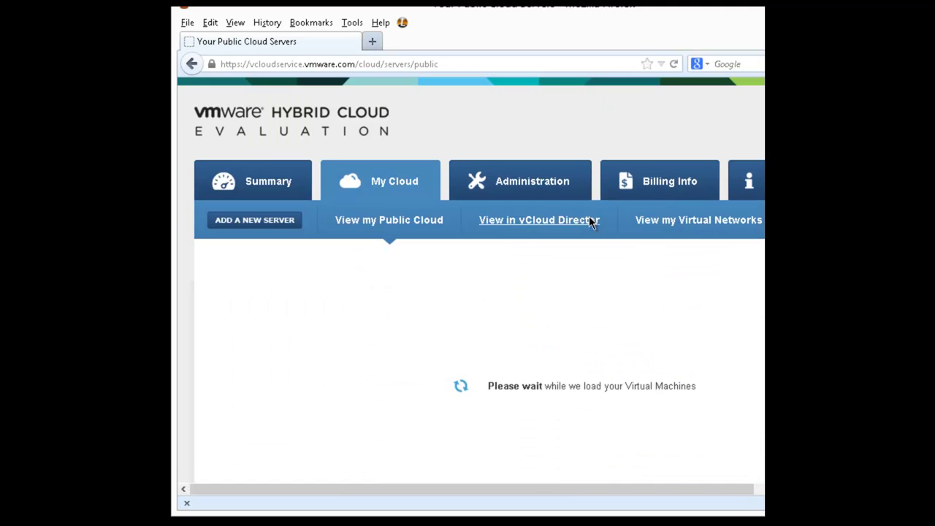
pyautogui.click(523, 228)
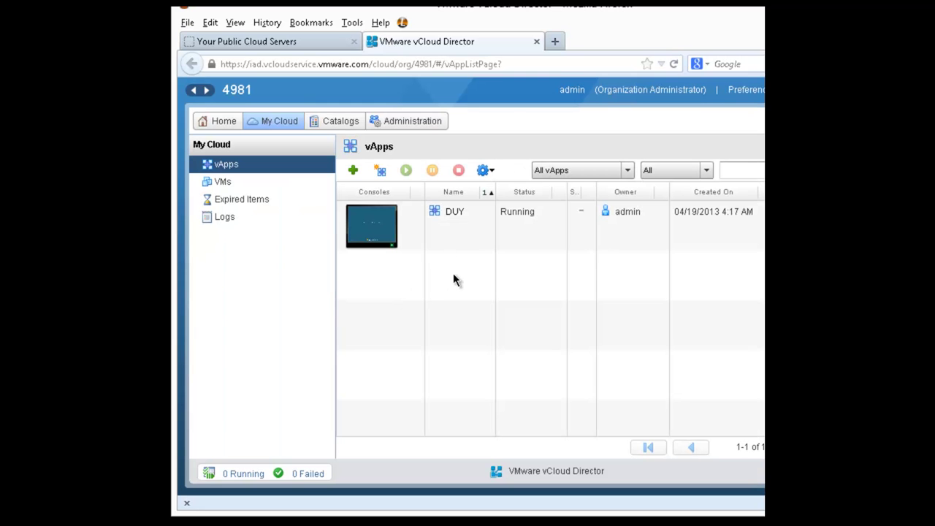
pyautogui.click(428, 217)
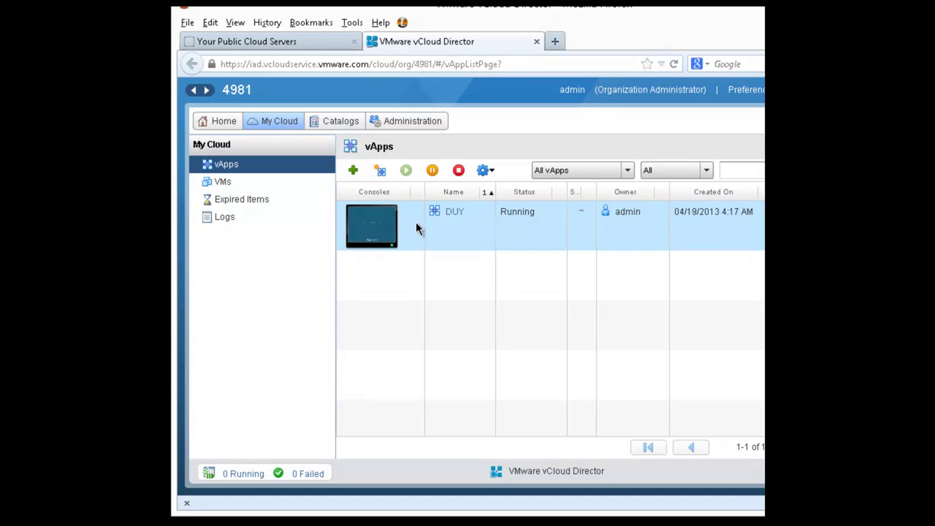
pyautogui.doubleClick(417, 229)
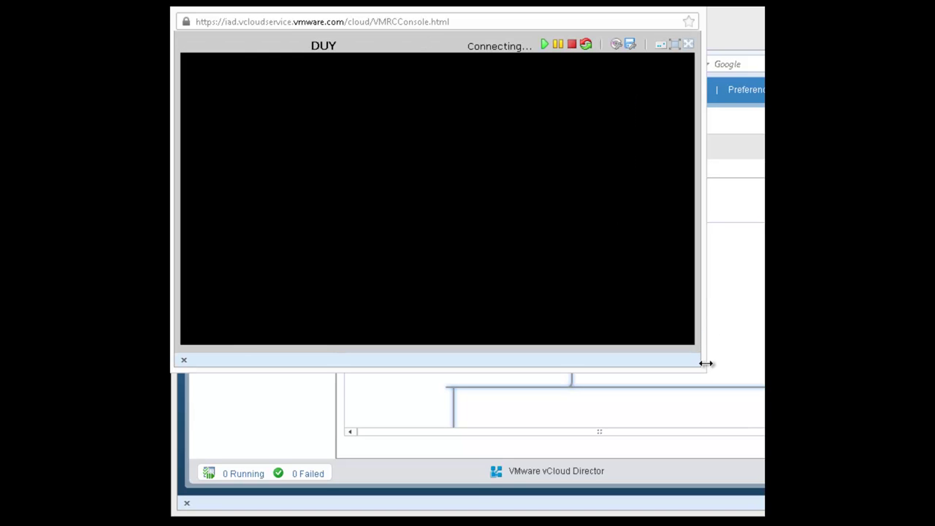
# - Enlarge the DUY console, send Ctrl+Alt+Del, and try the Administrator logon, dismissing the incorrect-password error
pyautogui.moveTo(704, 372); pyautogui.dragTo(764, 514)
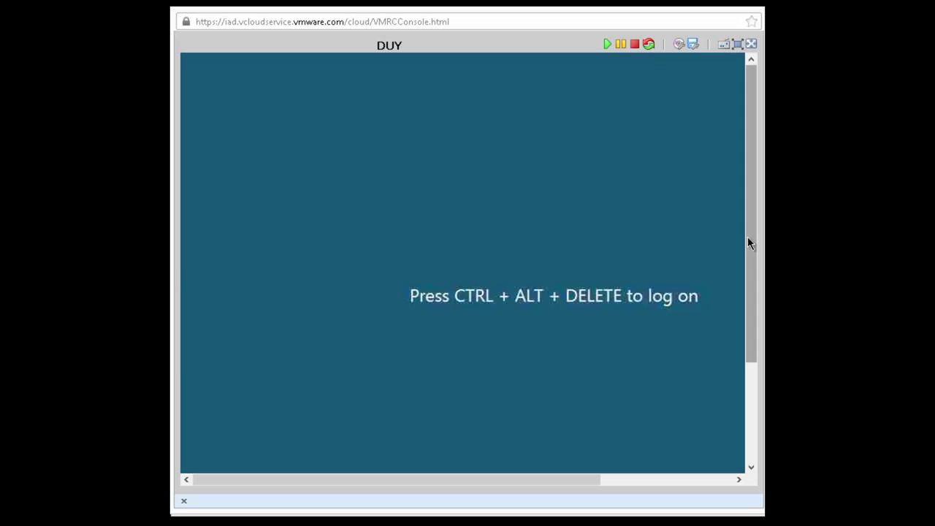
pyautogui.moveTo(756, 263); pyautogui.dragTo(754, 298)
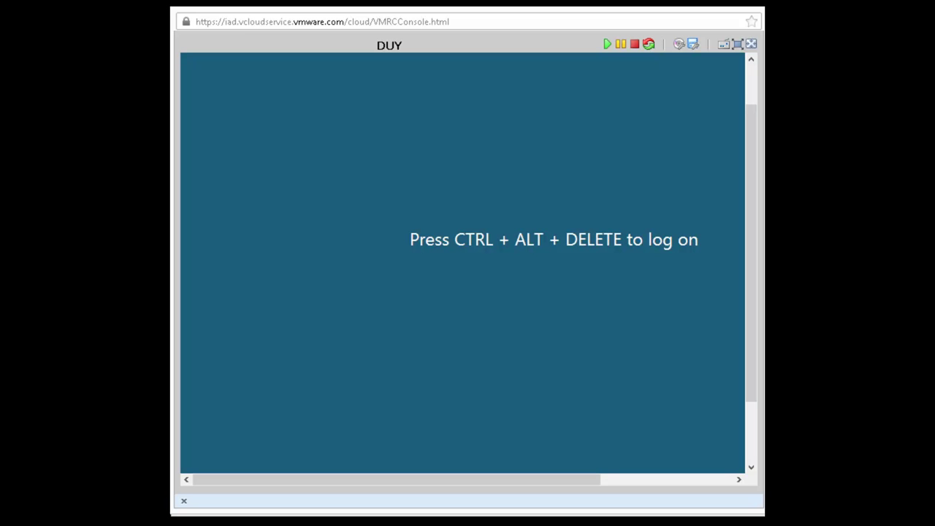
pyautogui.hotkey('ctrl', 'alt', 'Delete')
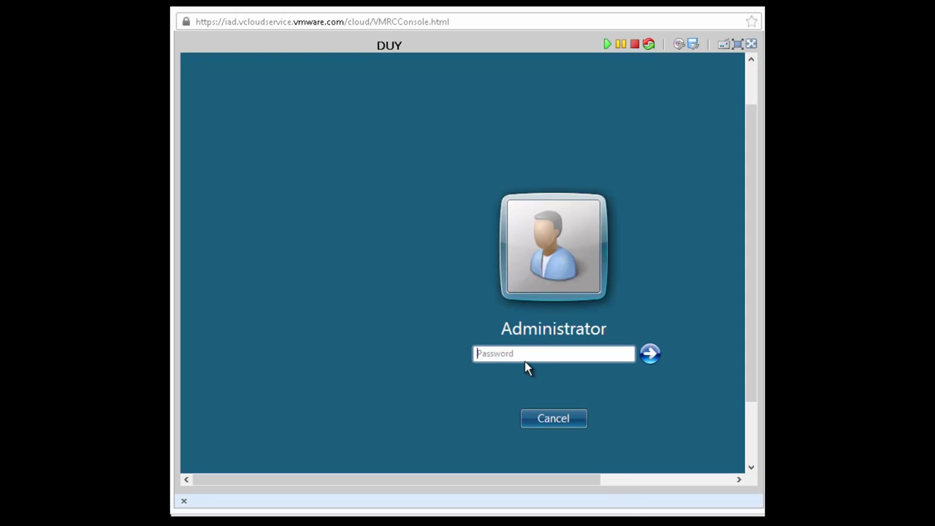
pyautogui.click(522, 352)
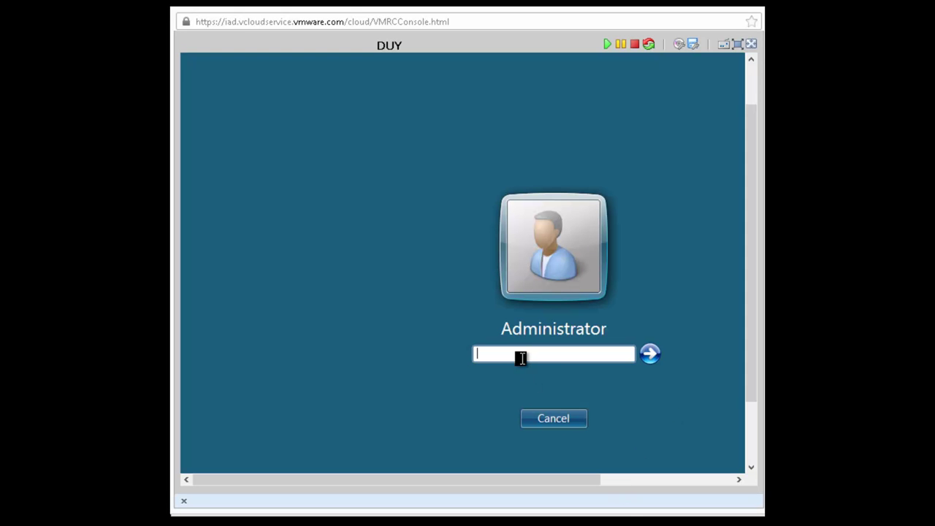
pyautogui.click(654, 353)
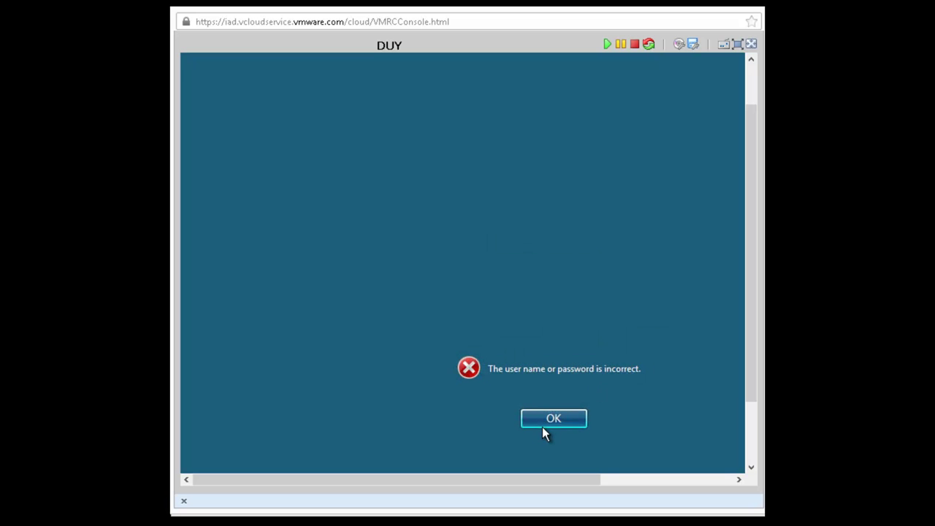
pyautogui.click(542, 425)
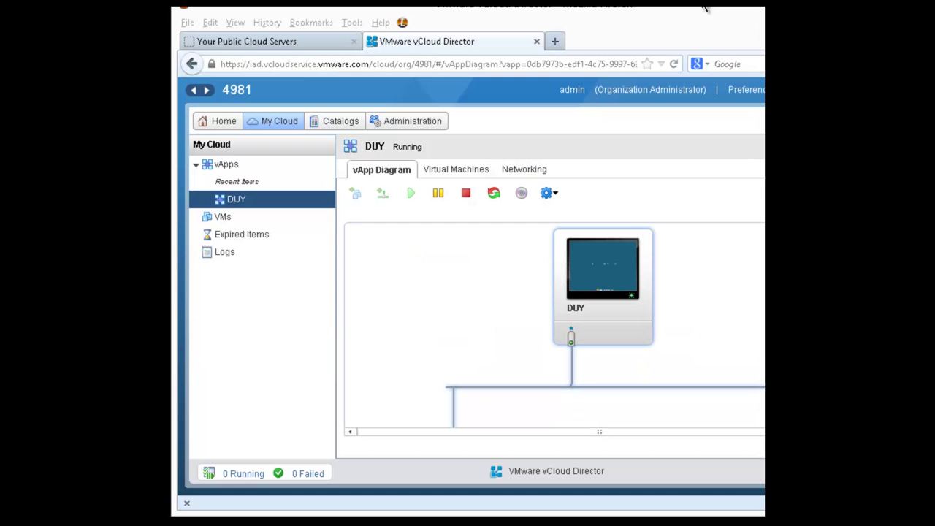
# - Expand the DUY card on the Public Cloud Servers page to select its admin password, then return to the console password box
pyautogui.click(286, 40)
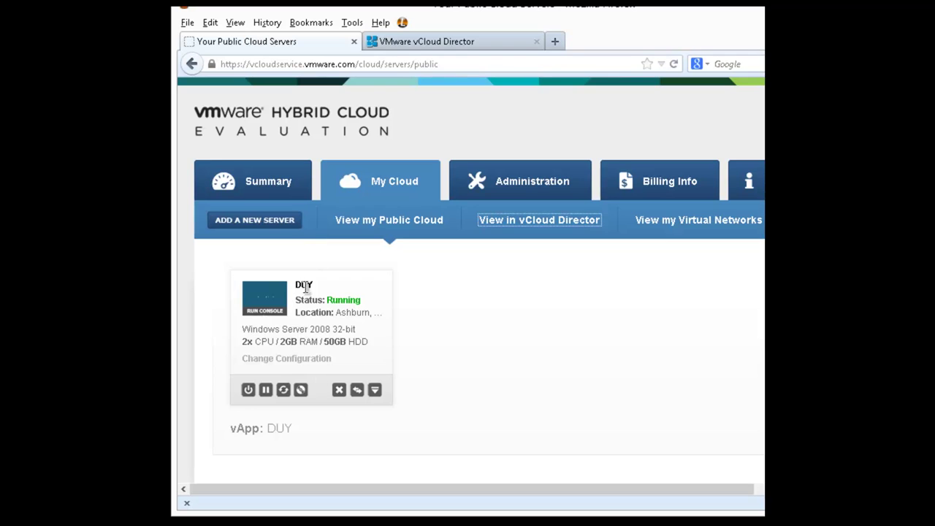
pyautogui.click(375, 390)
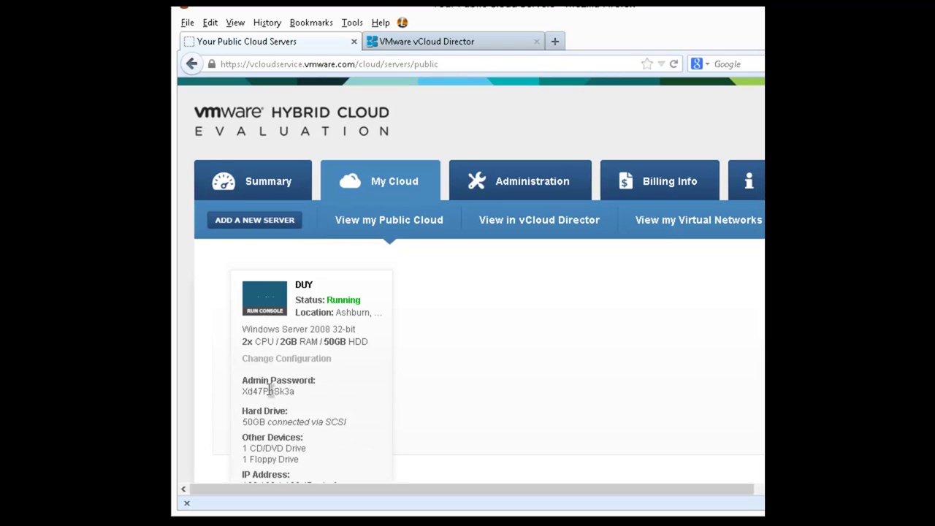
pyautogui.doubleClick(272, 391)
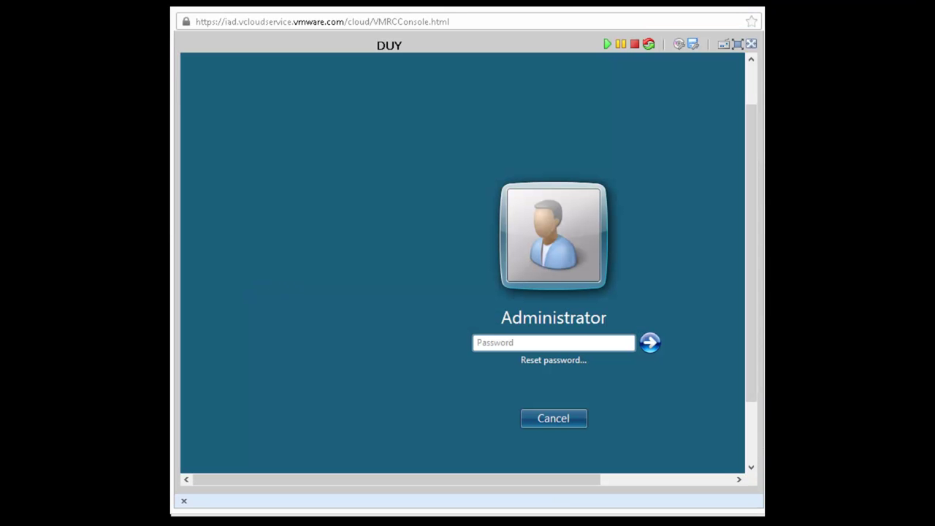
pyautogui.click(578, 340)
# - Enter DUY's admin password at the Administrator logon and reach Initial Configuration Tasks
pyautogui.moveTo(468, 9); pyautogui.dragTo(652, 15)
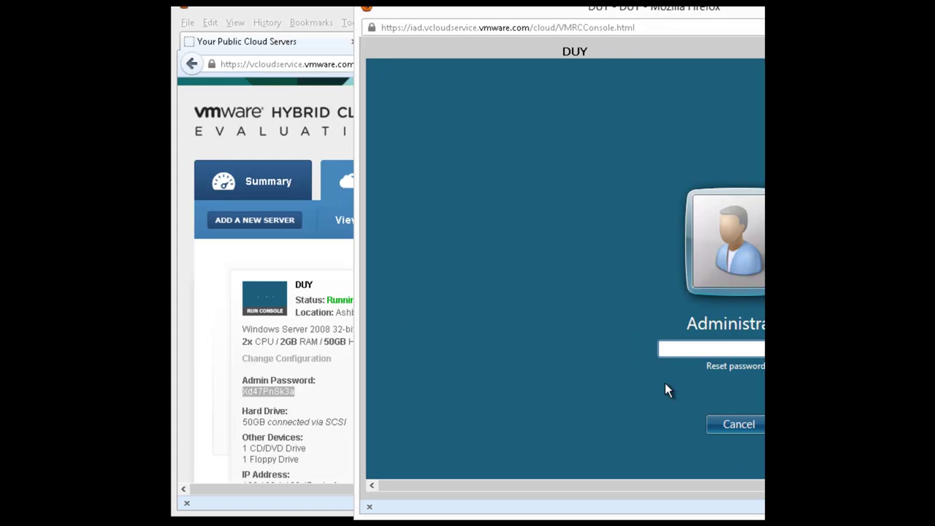
pyautogui.click(712, 352)
pyautogui.press('Return')
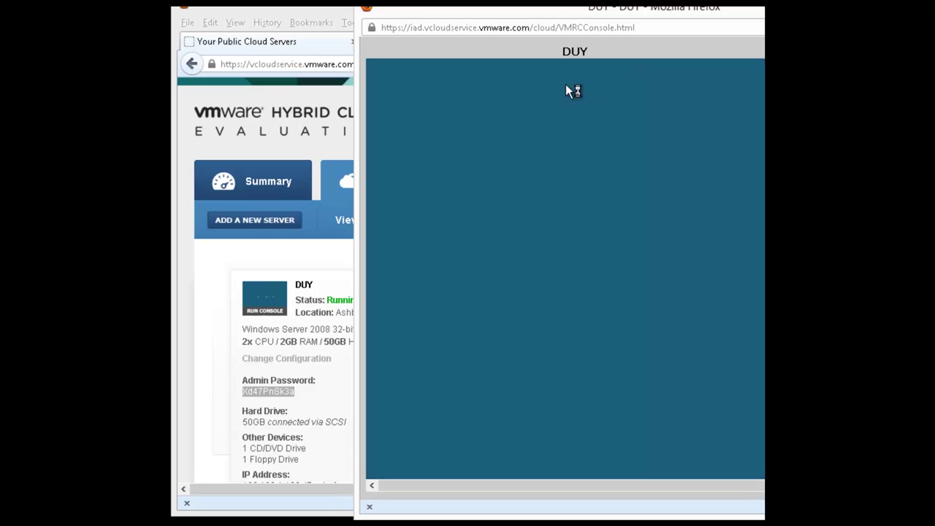
pyautogui.moveTo(451, 11); pyautogui.dragTo(265, 26)
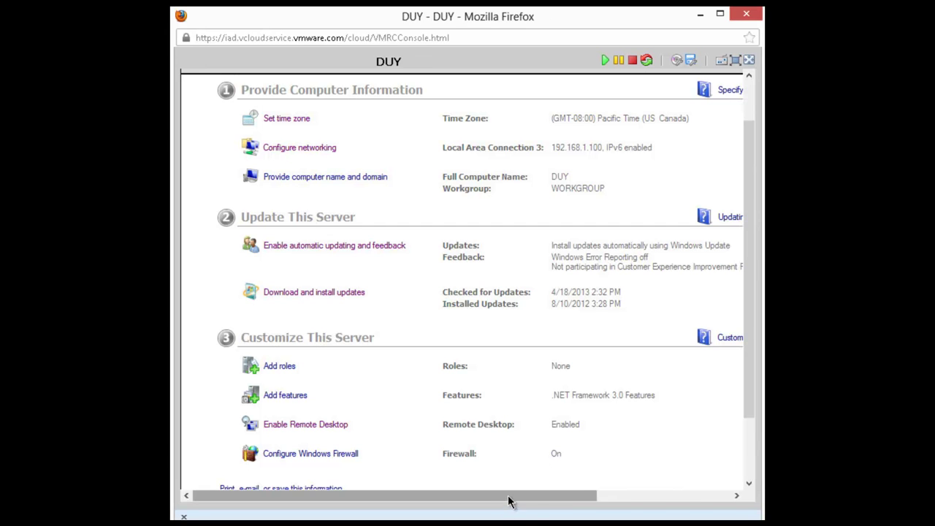
# - Close the Initial Configuration Tasks and Server Manager windows on the DUY server
pyautogui.moveTo(568, 498); pyautogui.dragTo(621, 495)
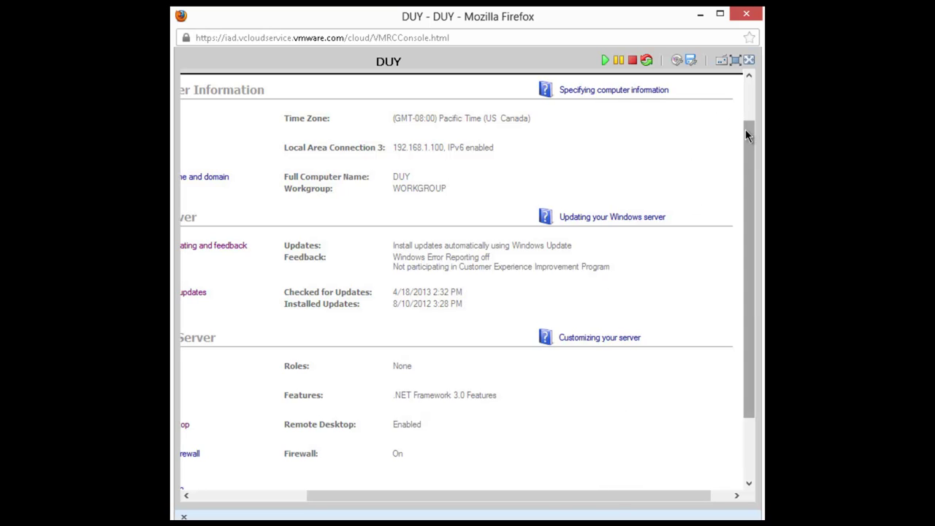
pyautogui.moveTo(745, 129); pyautogui.dragTo(745, 92)
pyautogui.moveTo(551, 502); pyautogui.dragTo(597, 504)
pyautogui.click(736, 76)
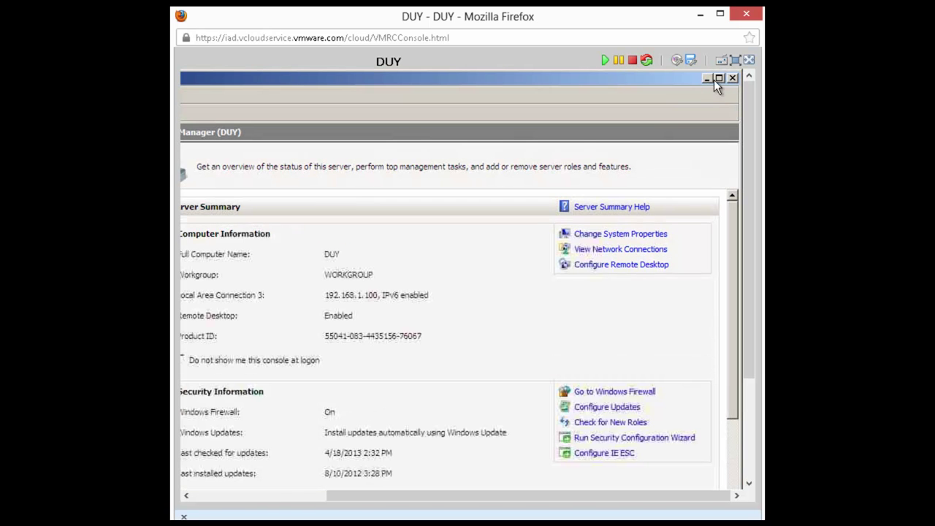
pyautogui.moveTo(406, 500); pyautogui.dragTo(488, 501)
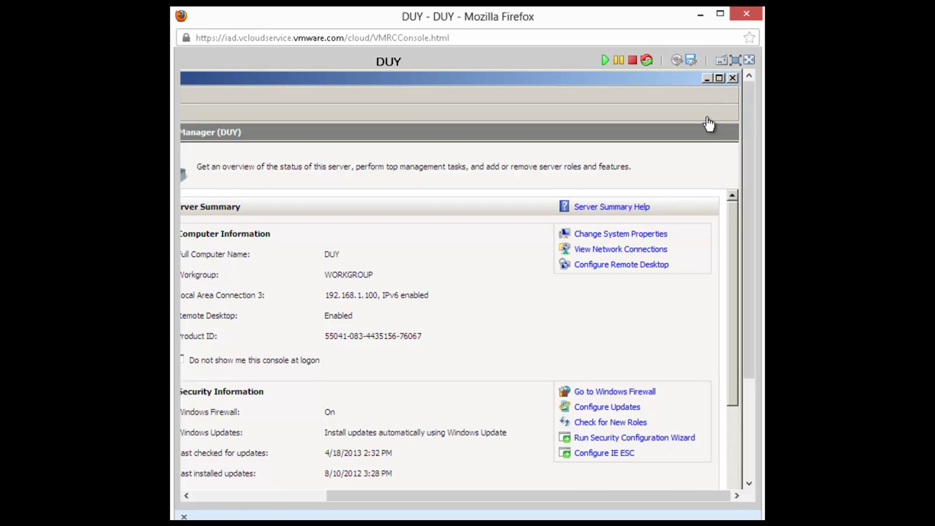
pyautogui.click(733, 79)
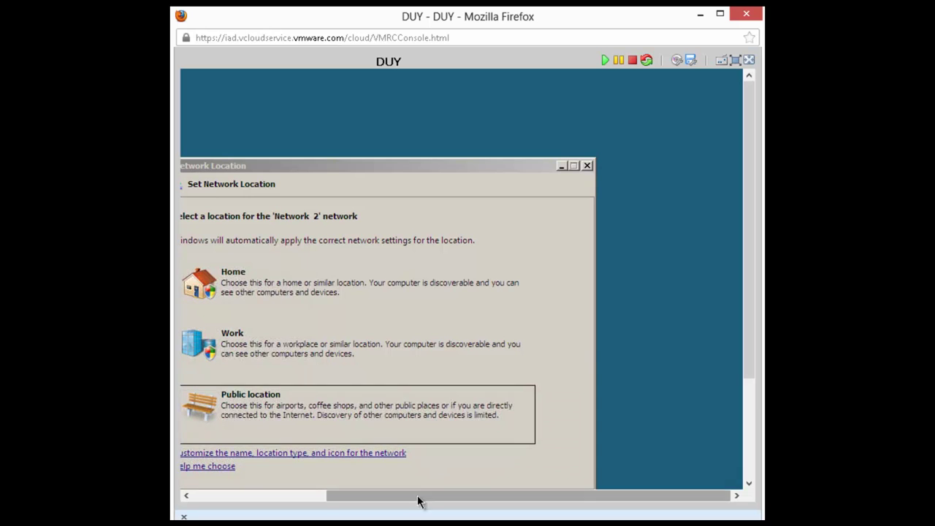
# - Set Network 2 as a Public network location and close the confirmation
pyautogui.moveTo(407, 497); pyautogui.dragTo(288, 497)
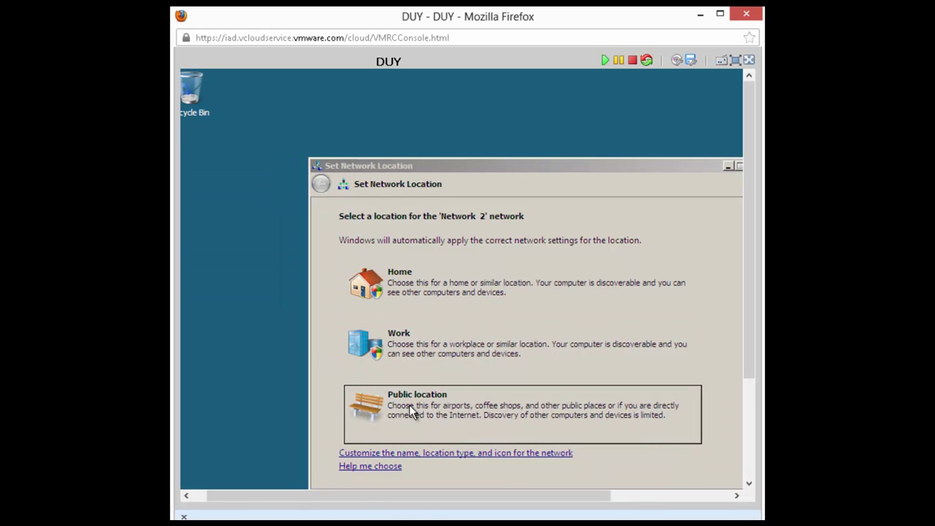
pyautogui.click(409, 406)
pyautogui.moveTo(669, 166); pyautogui.dragTo(541, 124)
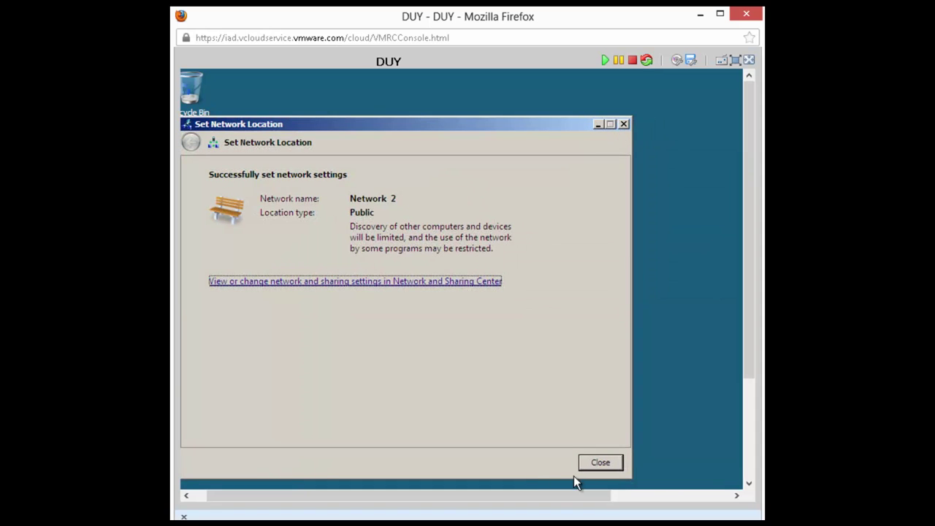
pyautogui.click(601, 463)
pyautogui.moveTo(749, 192); pyautogui.dragTo(738, 387)
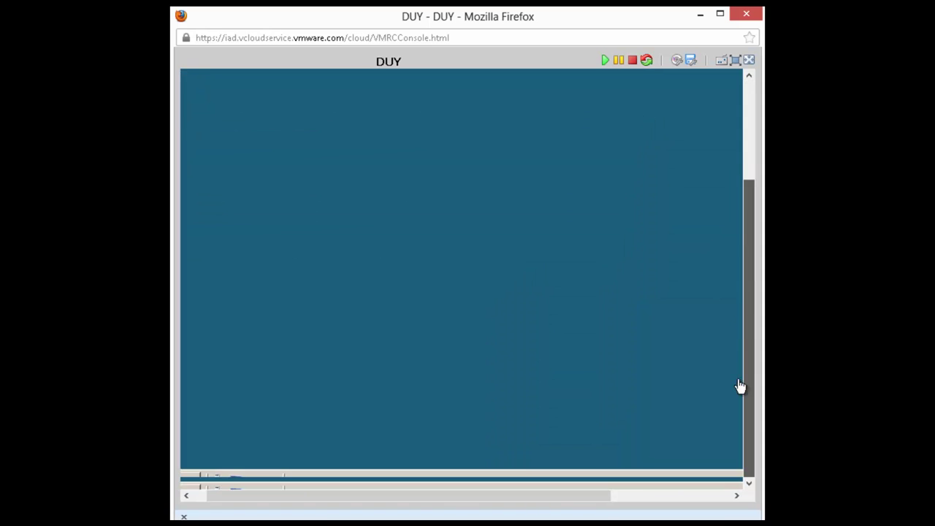
pyautogui.moveTo(309, 497); pyautogui.dragTo(642, 496)
# - Check Local Area Connection 3 status and details in Network and Sharing Center, showing static IP 192.168.1.100
pyautogui.rightClick(677, 481)
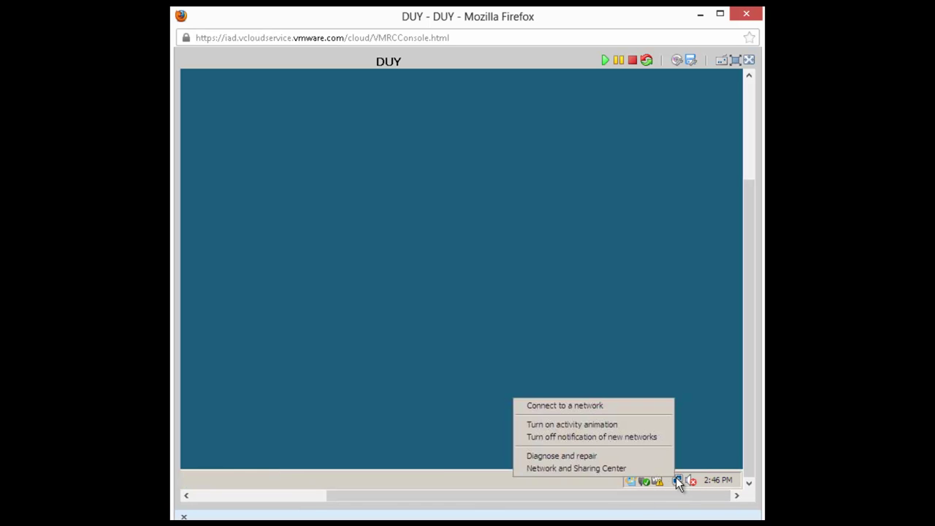
pyautogui.click(567, 468)
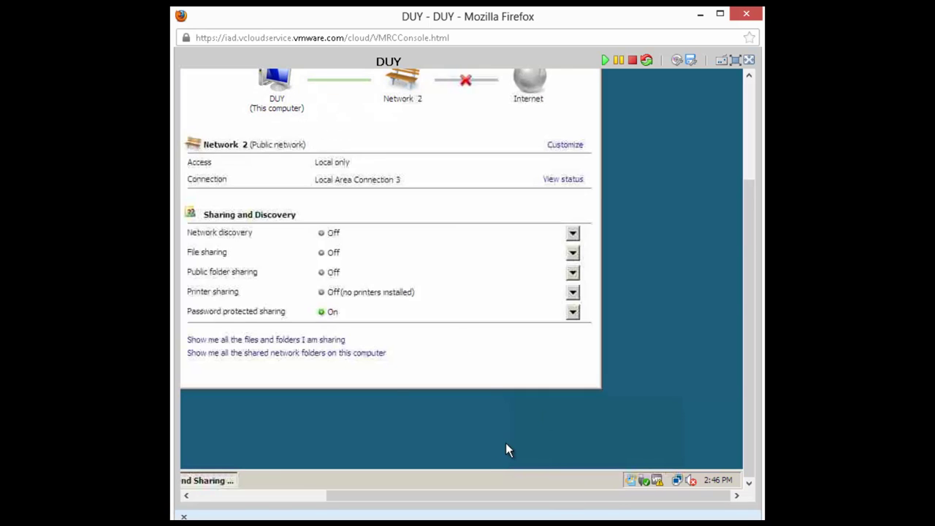
pyautogui.moveTo(584, 495); pyautogui.dragTo(470, 495)
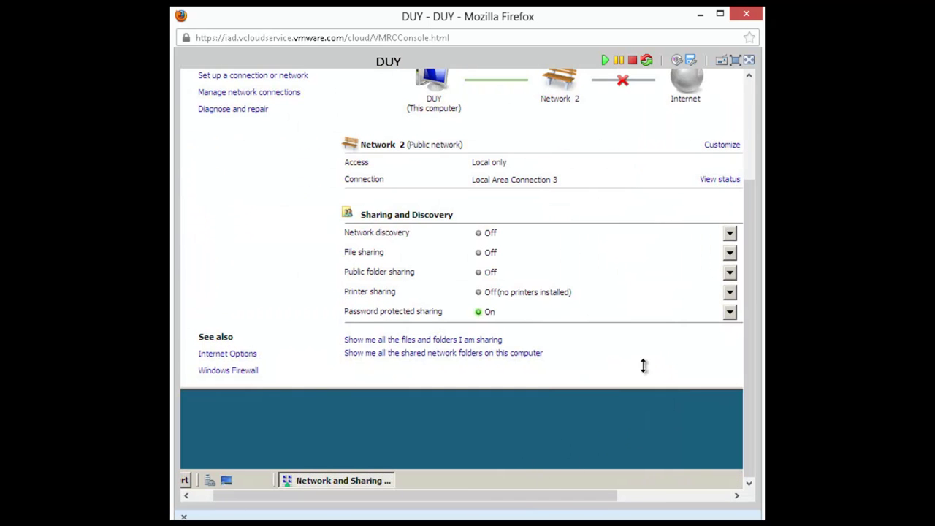
pyautogui.click(720, 182)
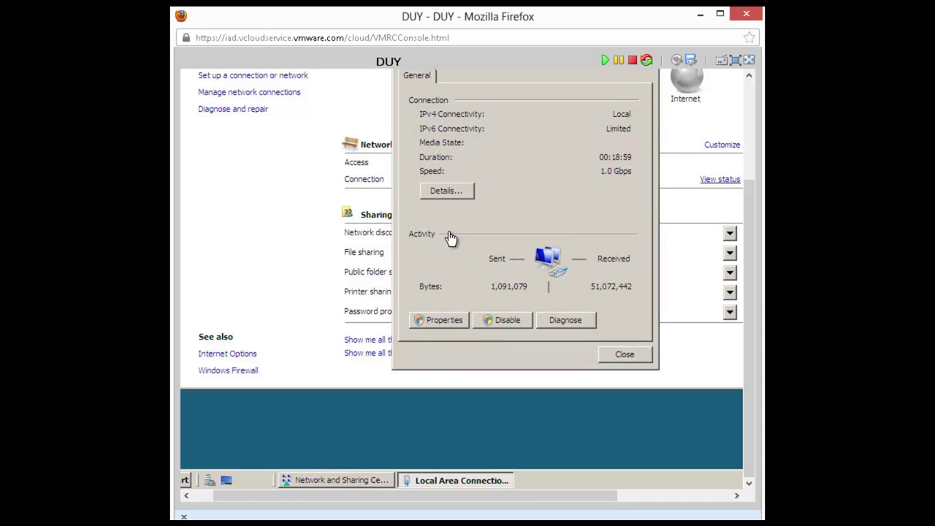
pyautogui.click(446, 190)
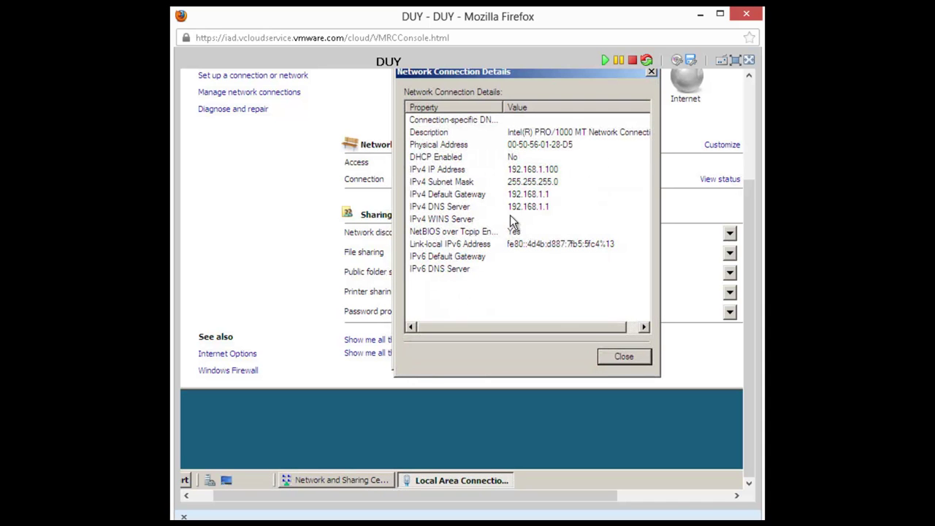
pyautogui.click(629, 358)
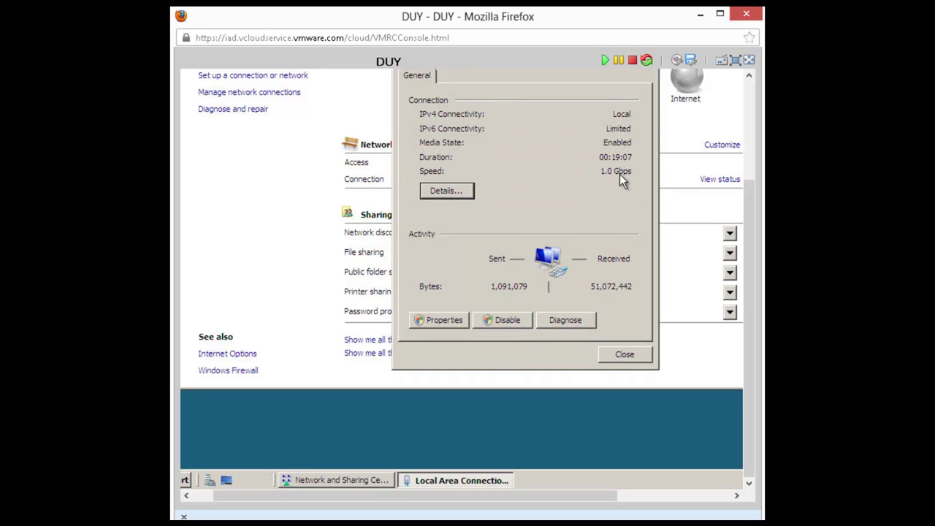
pyautogui.click(631, 352)
pyautogui.moveTo(434, 504)
pyautogui.mouseDown()
pyautogui.moveTo(476, 497)
pyautogui.moveTo(434, 494)
pyautogui.mouseUp()
pyautogui.moveTo(748, 188); pyautogui.dragTo(713, 89)
pyautogui.click(704, 74)
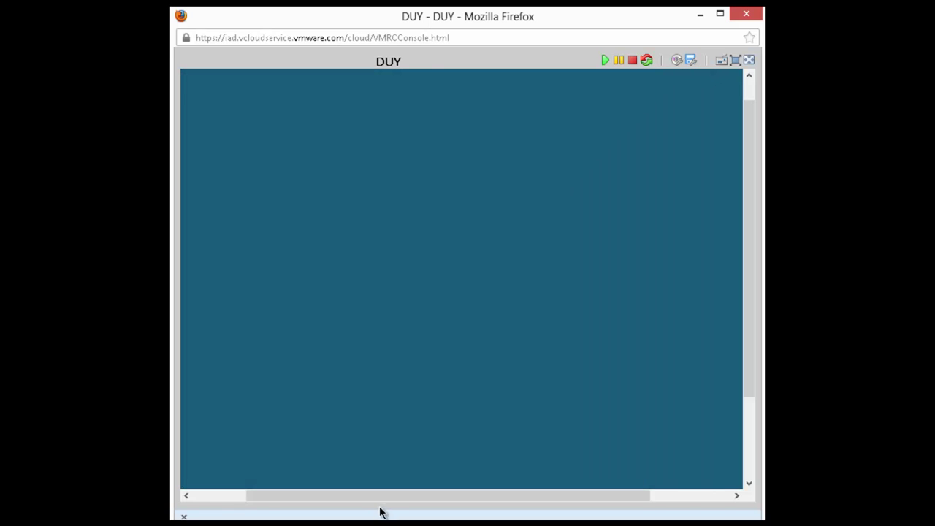
pyautogui.moveTo(385, 495); pyautogui.dragTo(332, 496)
pyautogui.moveTo(755, 167); pyautogui.dragTo(612, 372)
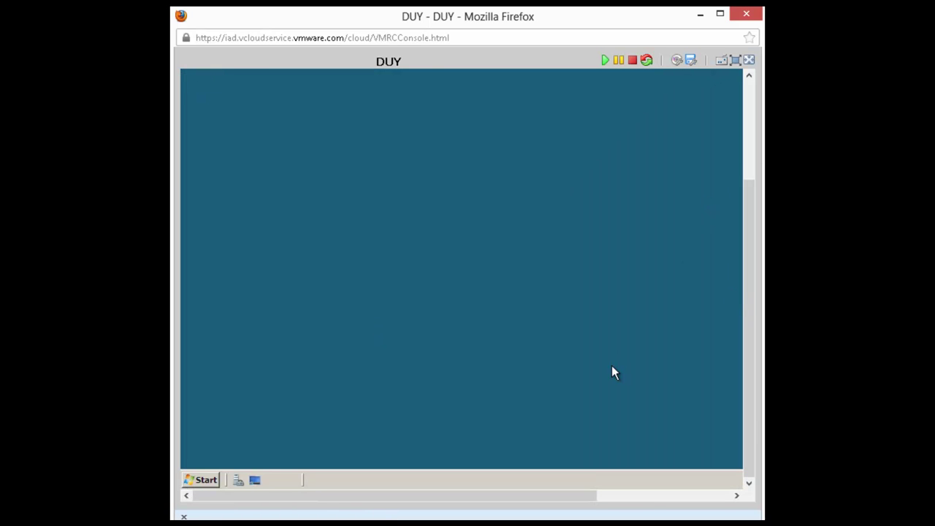
pyautogui.click(202, 480)
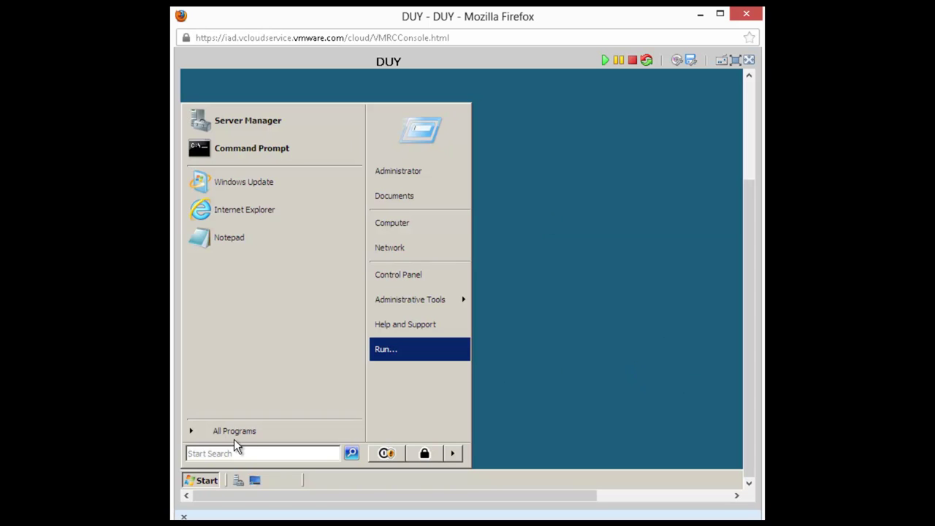
pyautogui.click(274, 437)
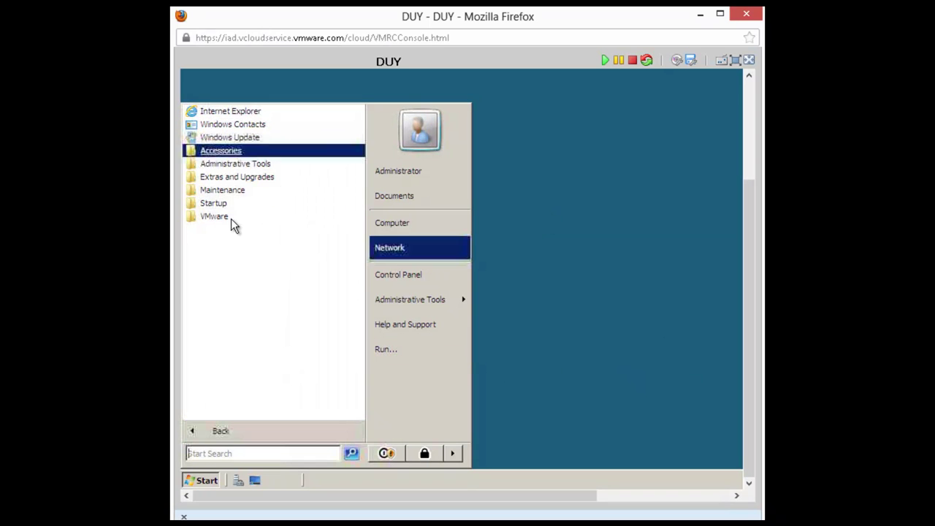
pyautogui.click(258, 150)
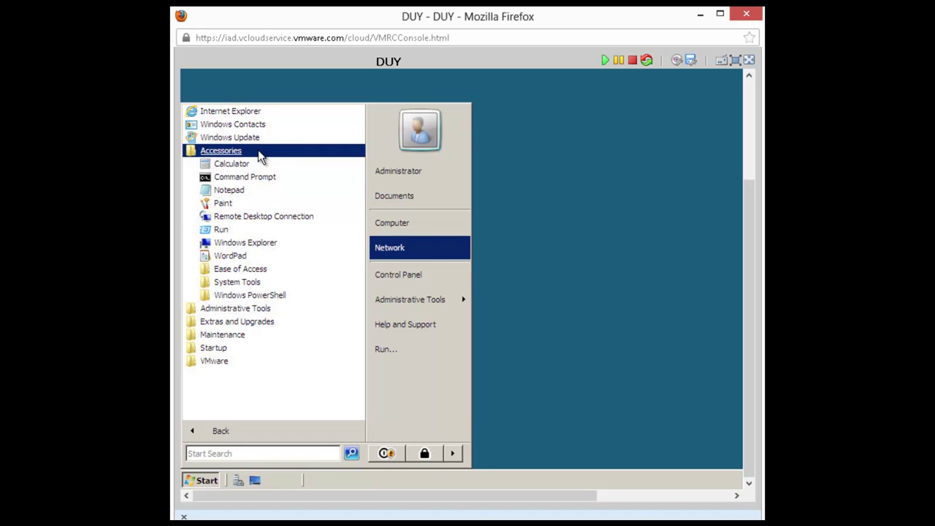
pyautogui.click(258, 150)
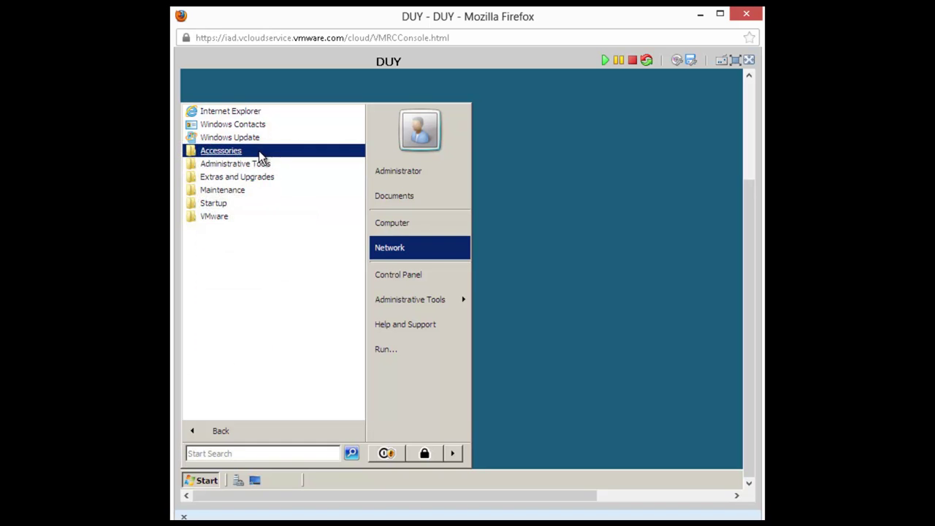
pyautogui.click(284, 164)
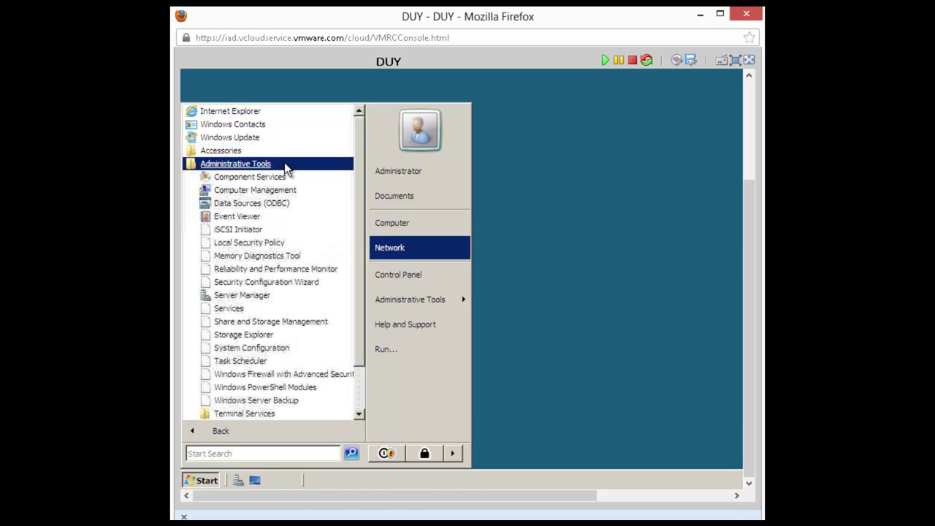
pyautogui.scroll(-3, 359, 342)
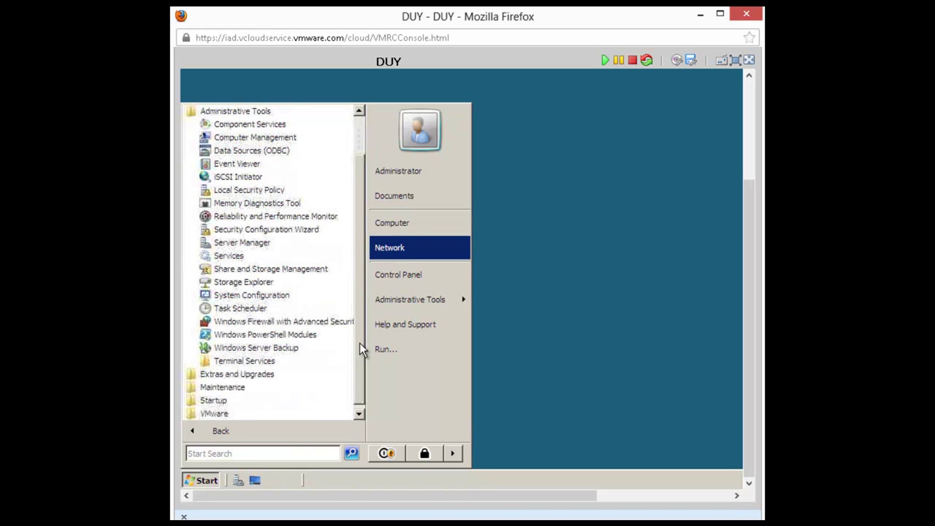
pyautogui.scroll(3, 356, 214)
pyautogui.click(291, 164)
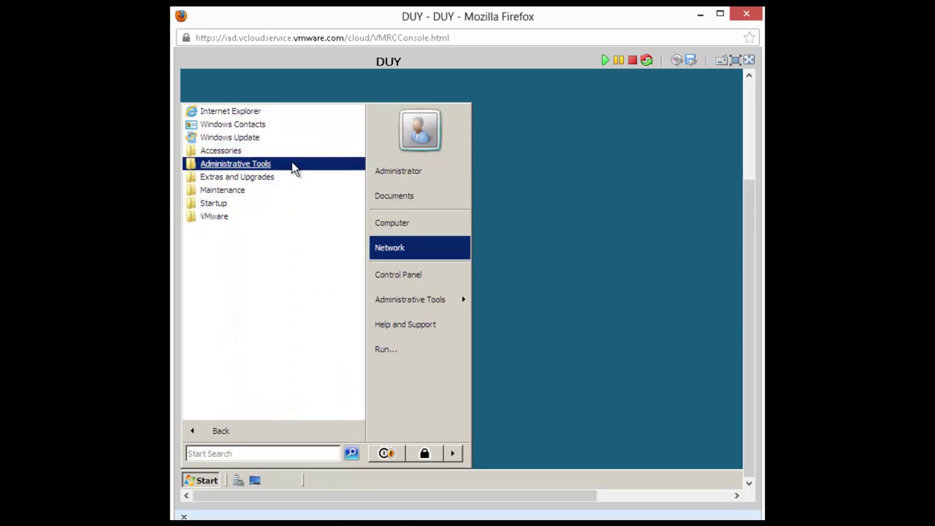
pyautogui.click(607, 238)
pyautogui.moveTo(371, 500); pyautogui.dragTo(508, 503)
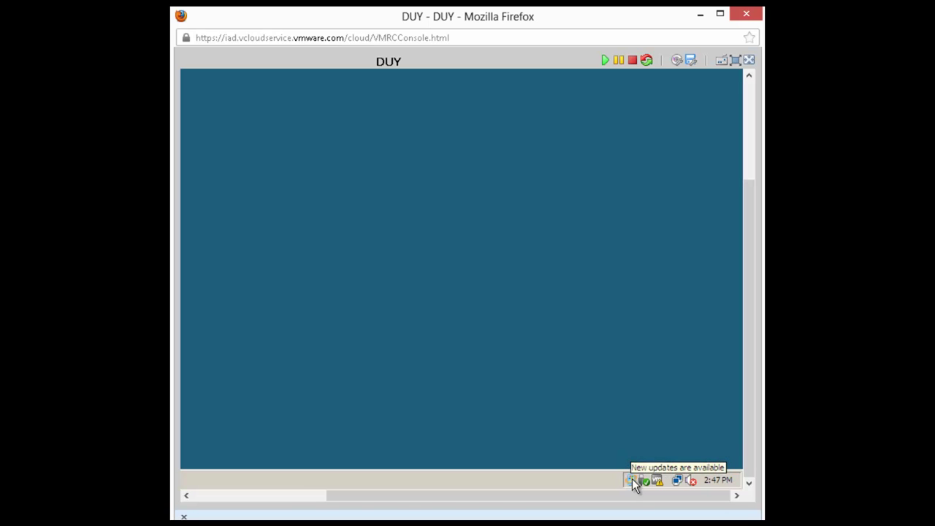
pyautogui.moveTo(404, 496); pyautogui.dragTo(435, 501)
pyautogui.moveTo(556, 496); pyautogui.dragTo(397, 495)
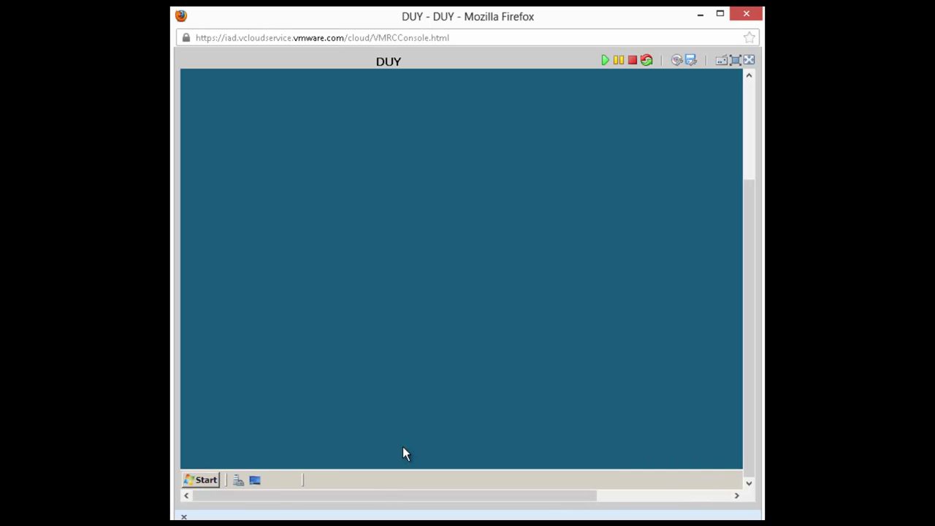
# - Close the DUY console window and return to the cloud servers page
pyautogui.click(745, 14)
pyautogui.click(522, 308)
pyautogui.scroll(-2, 523, 307)
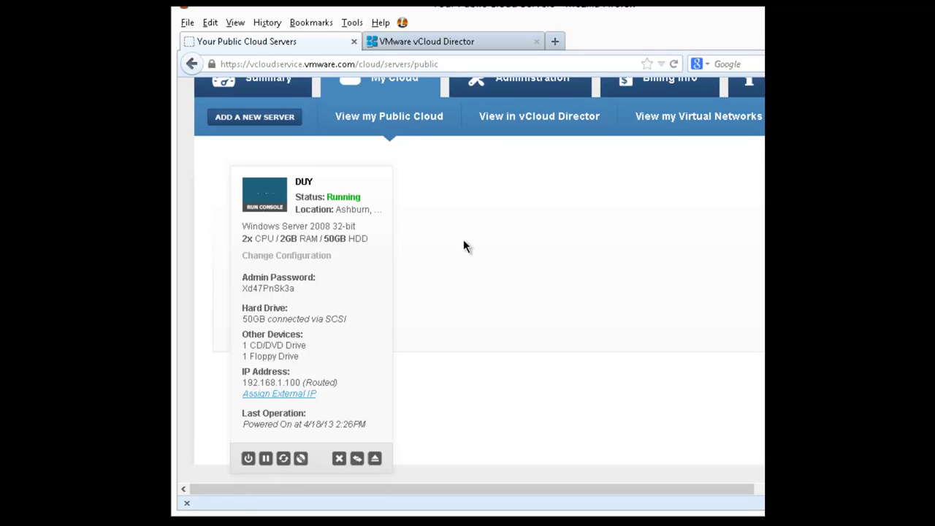
pyautogui.scroll(2, 463, 247)
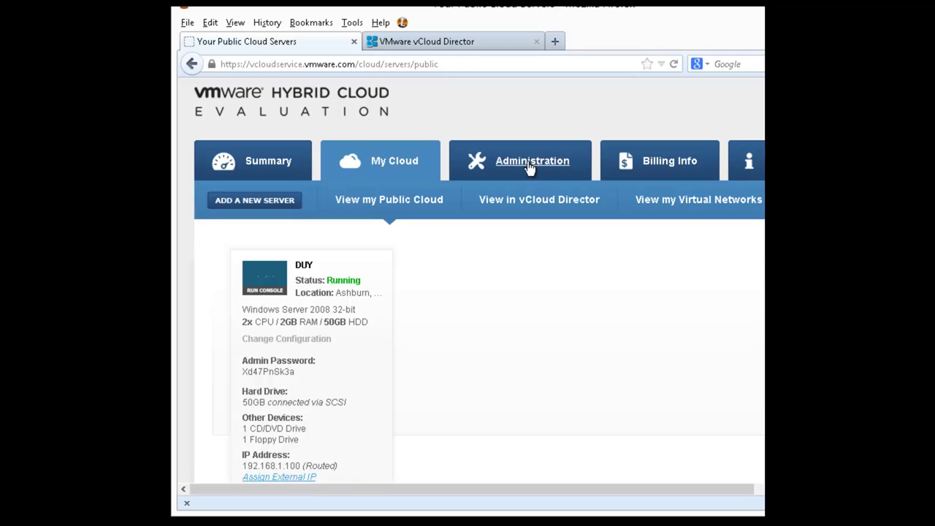
# - Open the Virtual Networks page and review DUY's internal IP 192.168.1.100 and firewall settings
pyautogui.click(691, 207)
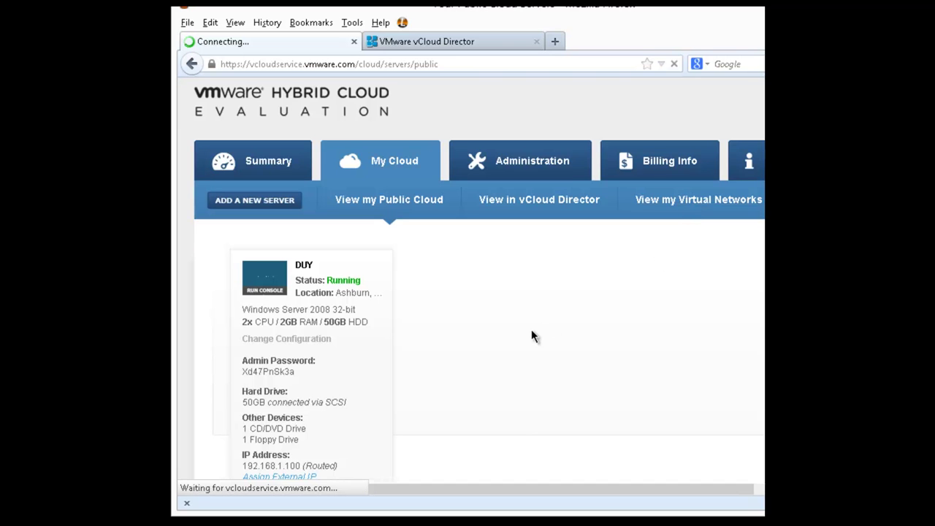
pyautogui.scroll(-2, 531, 329)
pyautogui.scroll(-4, 531, 333)
pyautogui.scroll(2, 532, 330)
pyautogui.scroll(2, 532, 330)
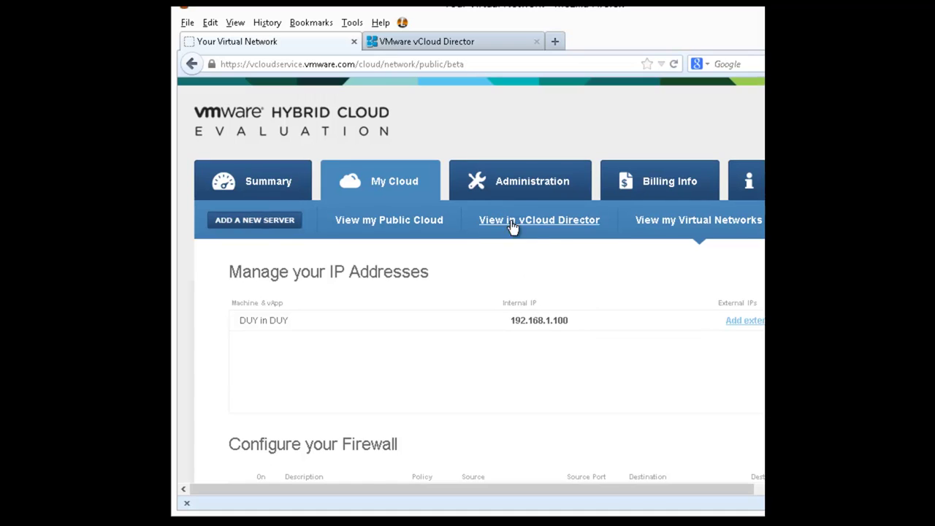
# - Open the admin user's configuration under Administration and inspect the Full Name 'Administrator' and e-mail fields
pyautogui.click(532, 182)
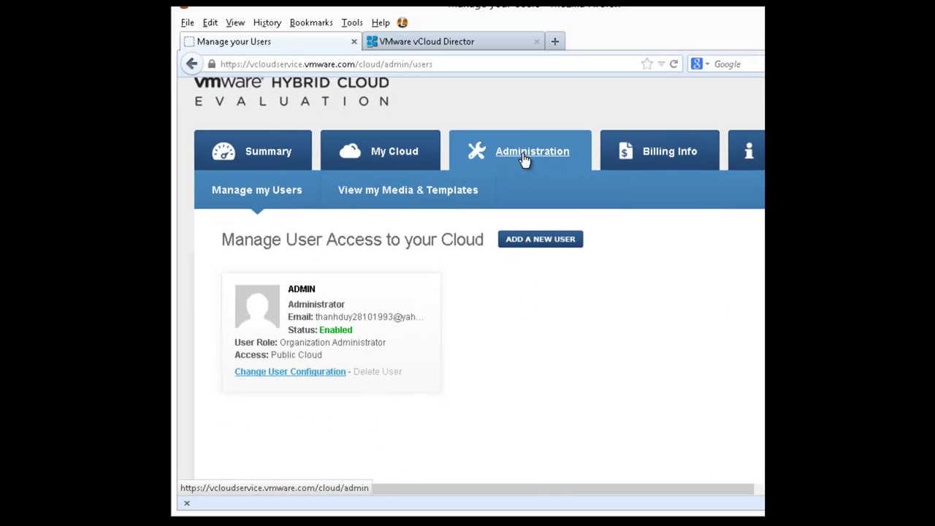
pyautogui.click(296, 372)
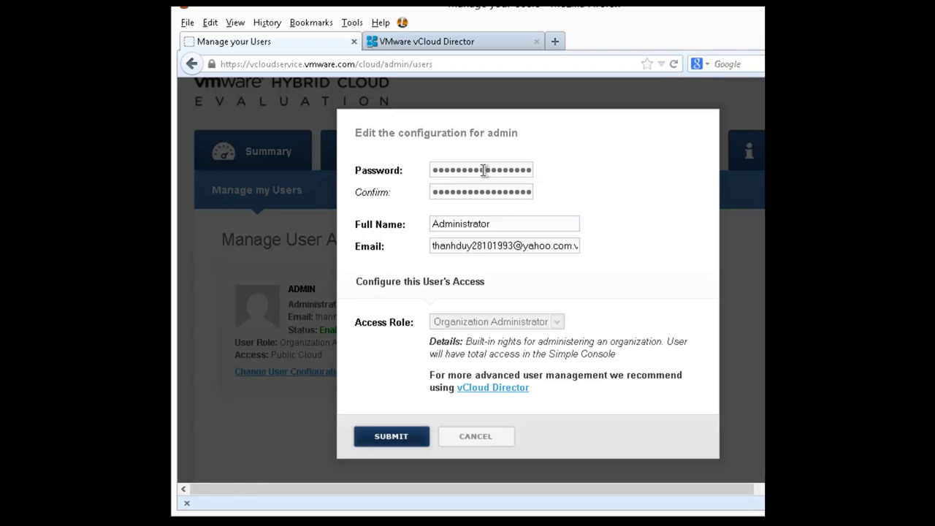
pyautogui.moveTo(395, 190); pyautogui.dragTo(491, 191)
pyautogui.click(499, 224)
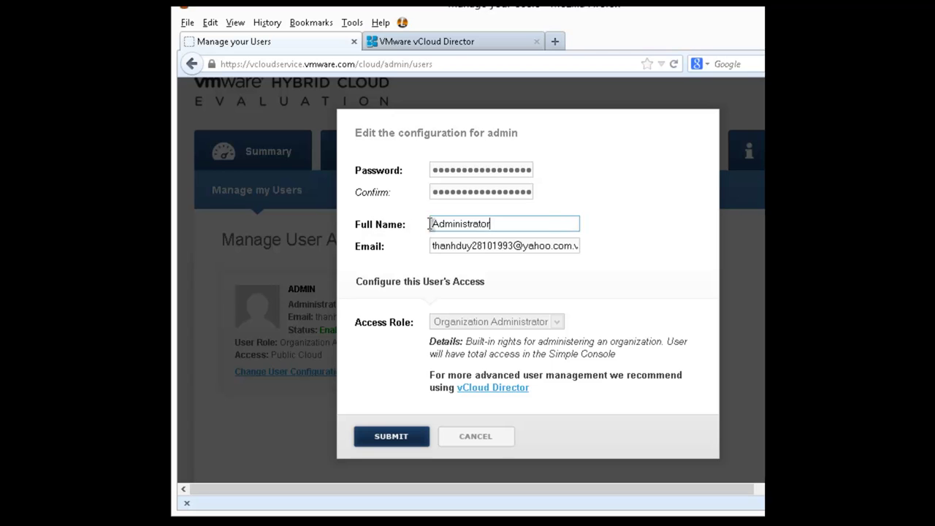
pyautogui.moveTo(432, 221); pyautogui.dragTo(553, 221)
pyautogui.click(553, 221)
pyautogui.moveTo(432, 246); pyautogui.dragTo(675, 251)
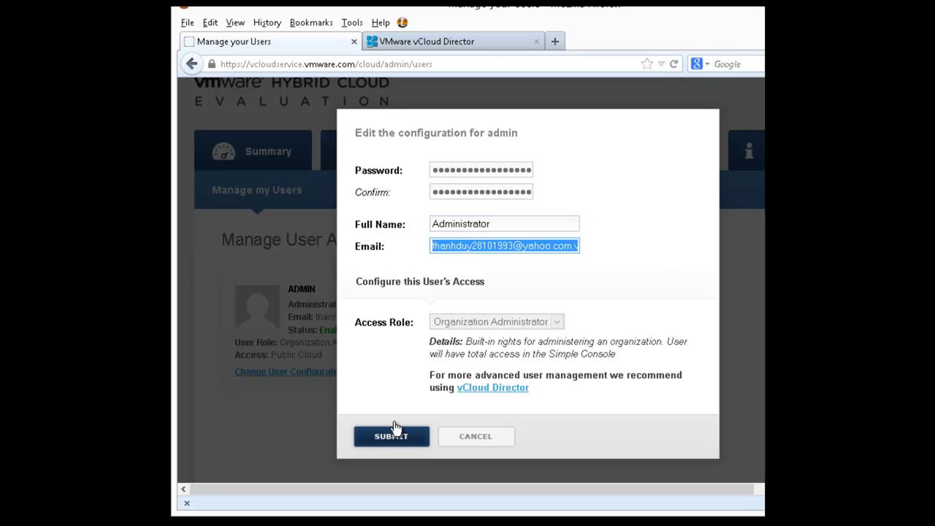
# - Close the admin configuration, decline saving the password, and go to the Summary page
pyautogui.click(468, 441)
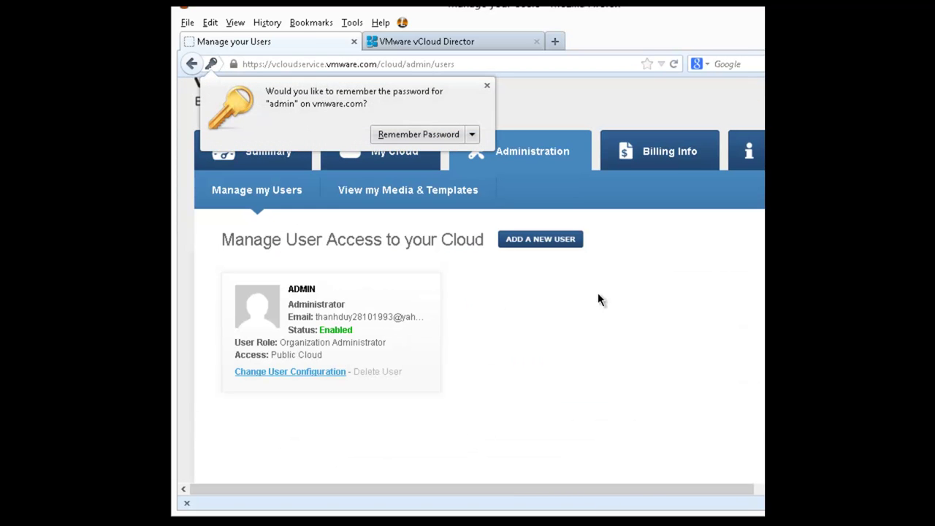
pyautogui.click(487, 86)
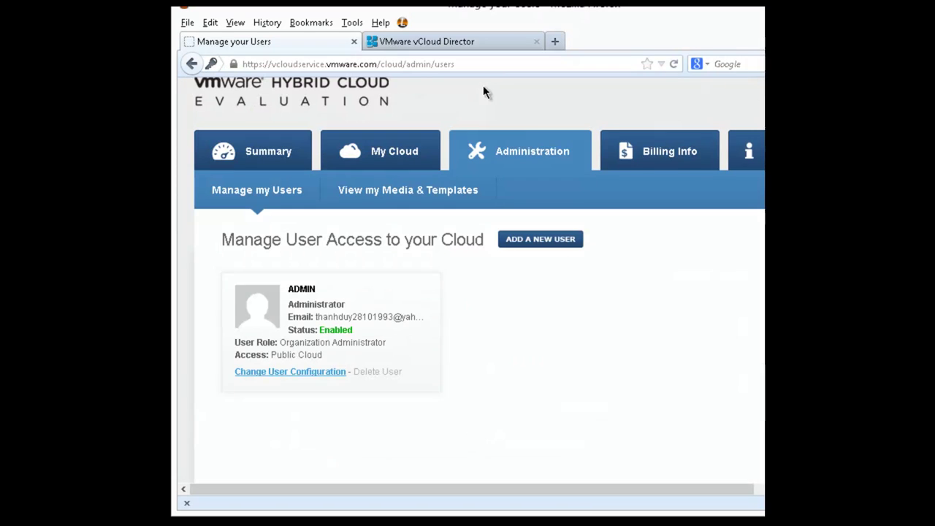
pyautogui.click(271, 155)
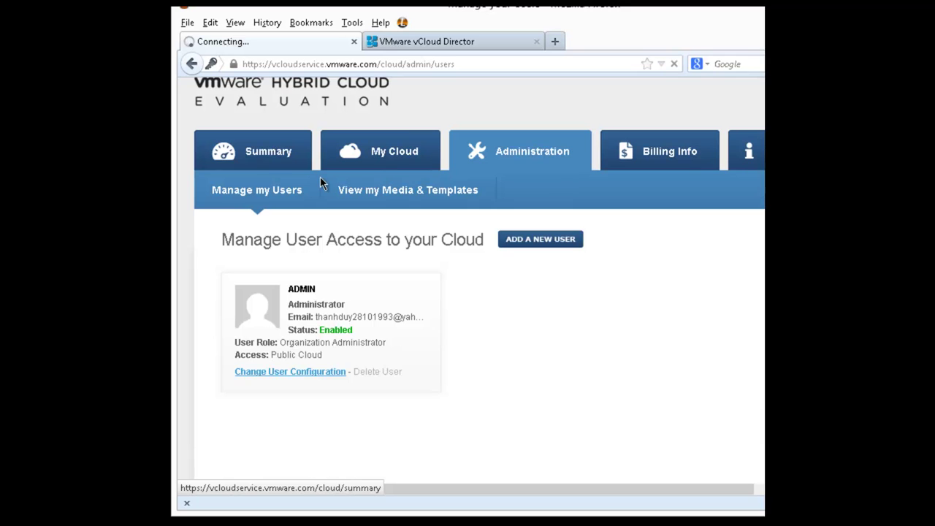
# - Scan the Summary statistics, then go back to My Cloud showing DUY running with 2x CPU/2GB RAM/50GB HDD
pyautogui.scroll(-3, 480, 294)
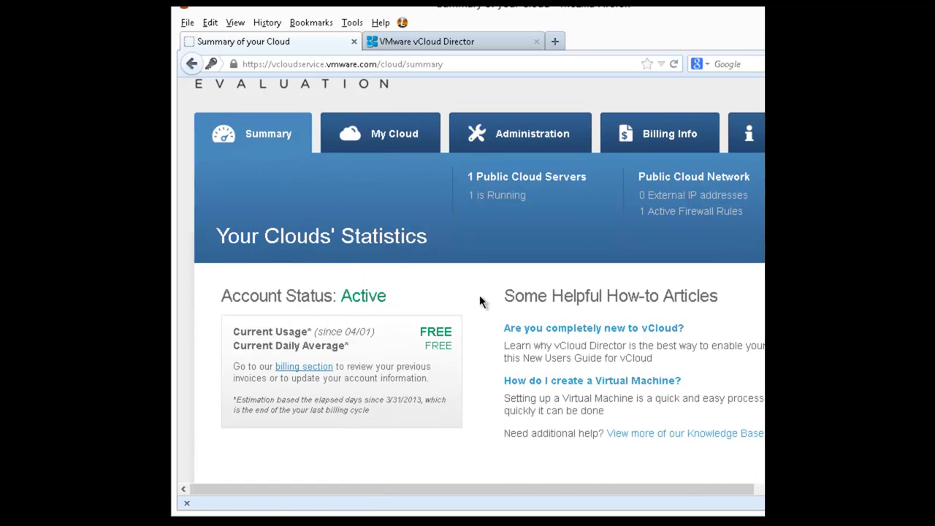
pyautogui.scroll(3, 479, 294)
pyautogui.click(404, 177)
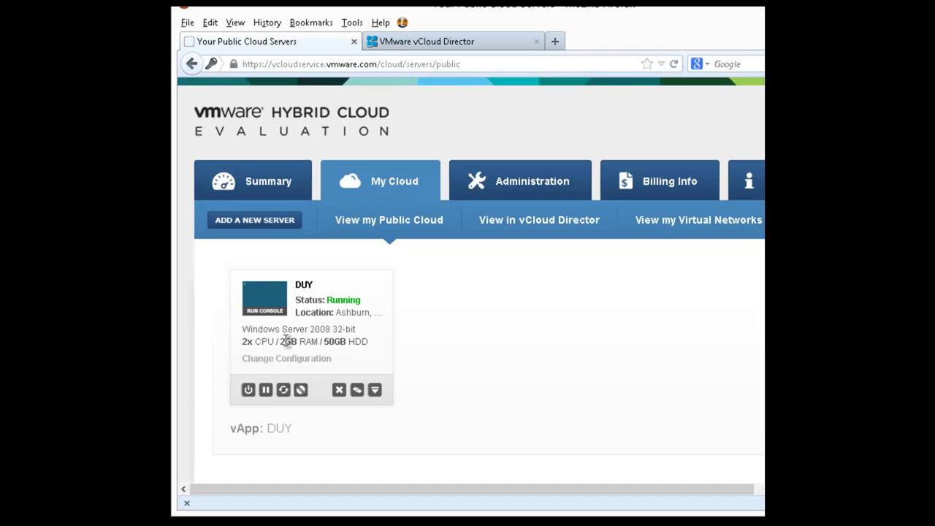
pyautogui.click(263, 227)
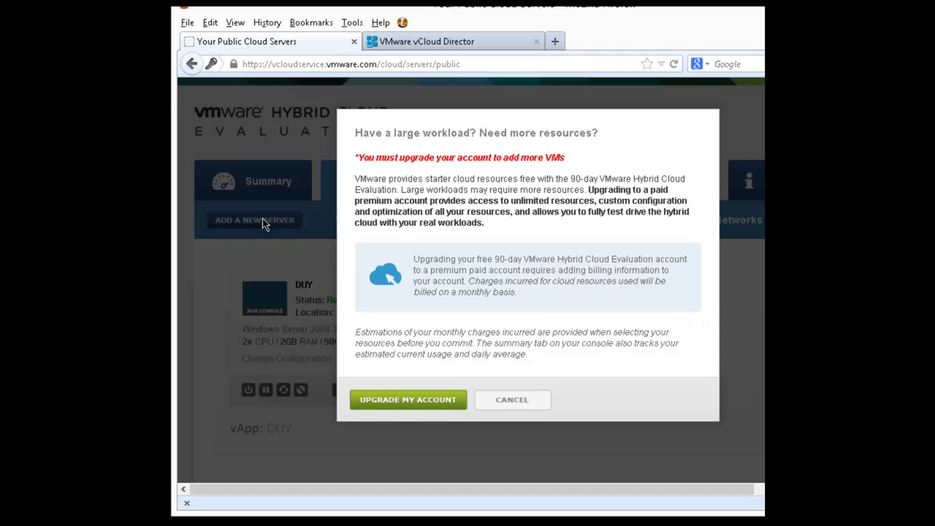
pyautogui.moveTo(355, 157); pyautogui.dragTo(567, 157)
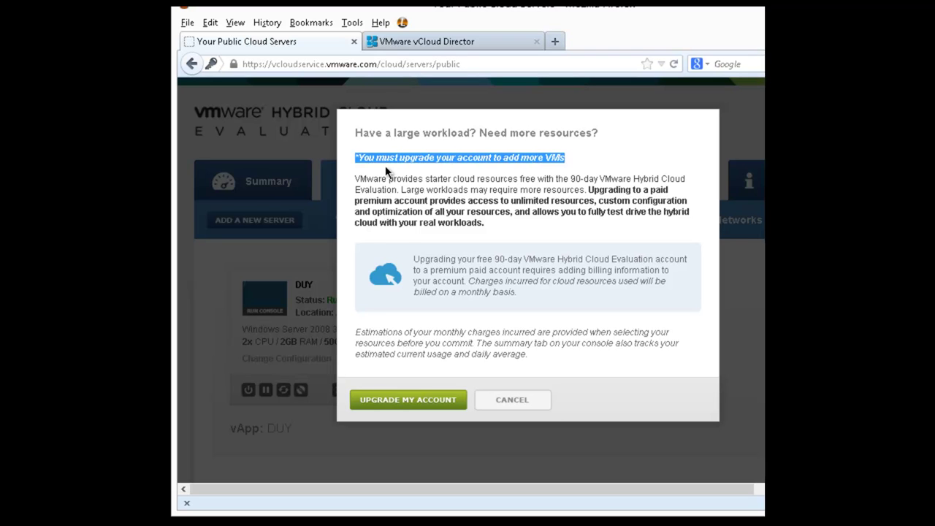
pyautogui.doubleClick(411, 162)
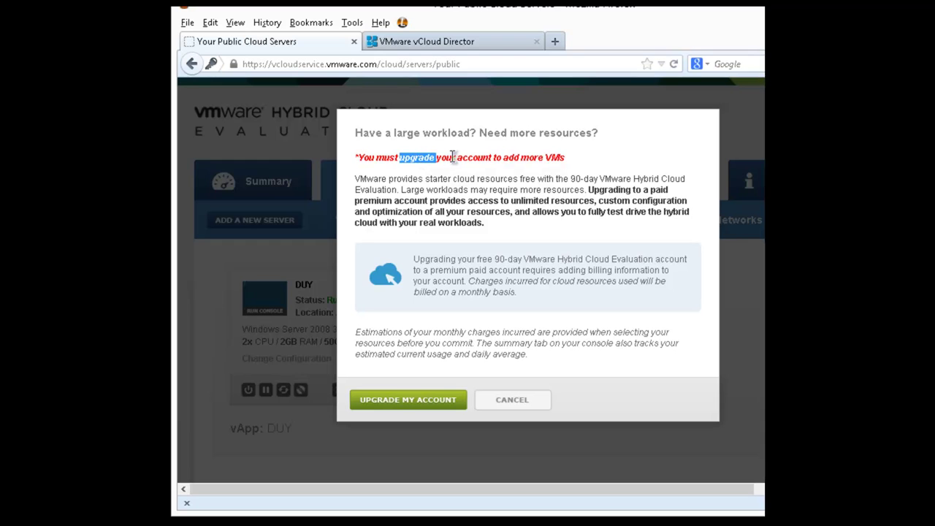
pyautogui.moveTo(547, 155); pyautogui.dragTo(574, 153)
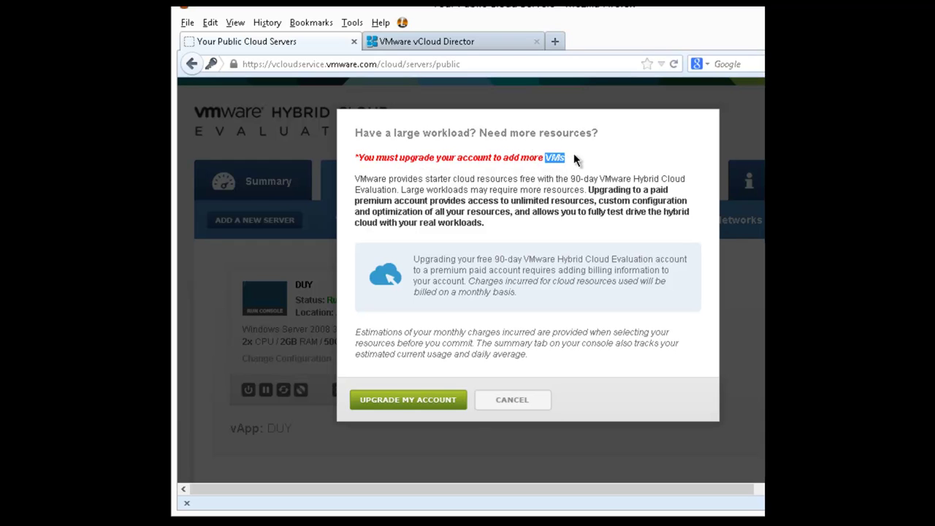
pyautogui.click(570, 368)
pyautogui.click(504, 403)
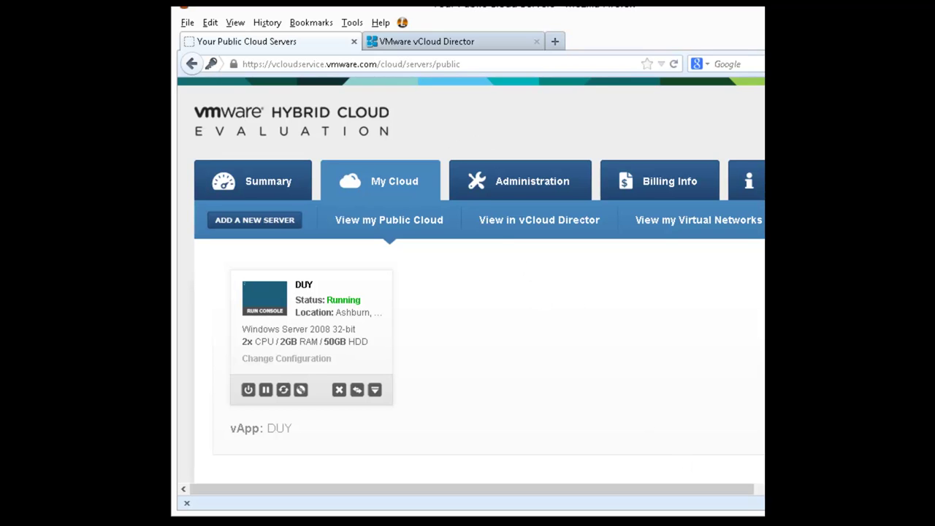
pyautogui.scroll(-3, 338, 170)
pyautogui.scroll(3, 337, 170)
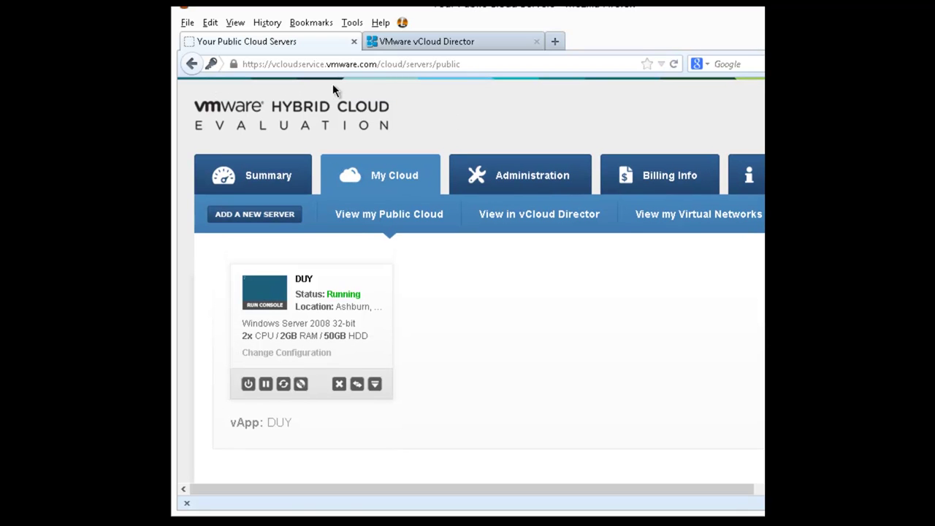